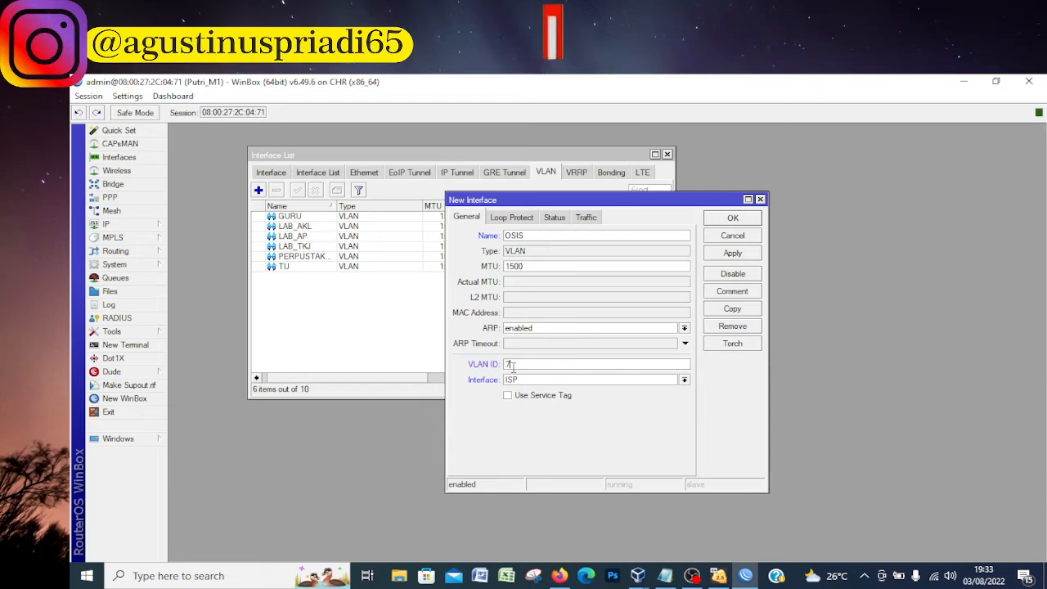
# Set the new OSIS VLAN's ID to 70 and its parent interface to VLAN_SISWA, and save it
pyautogui.click(517, 380)
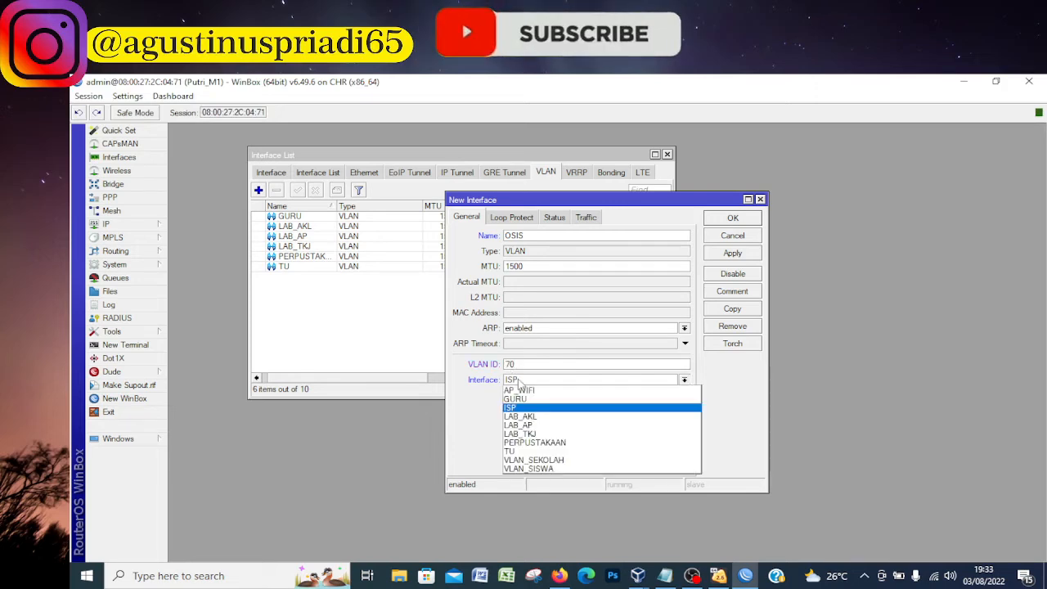
pyautogui.click(563, 469)
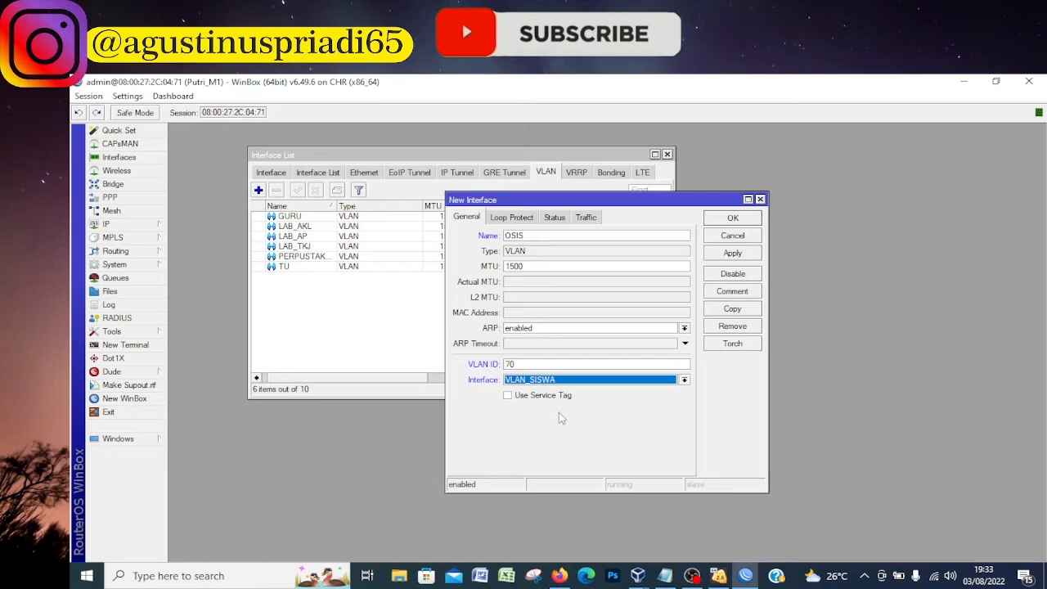
pyautogui.click(724, 218)
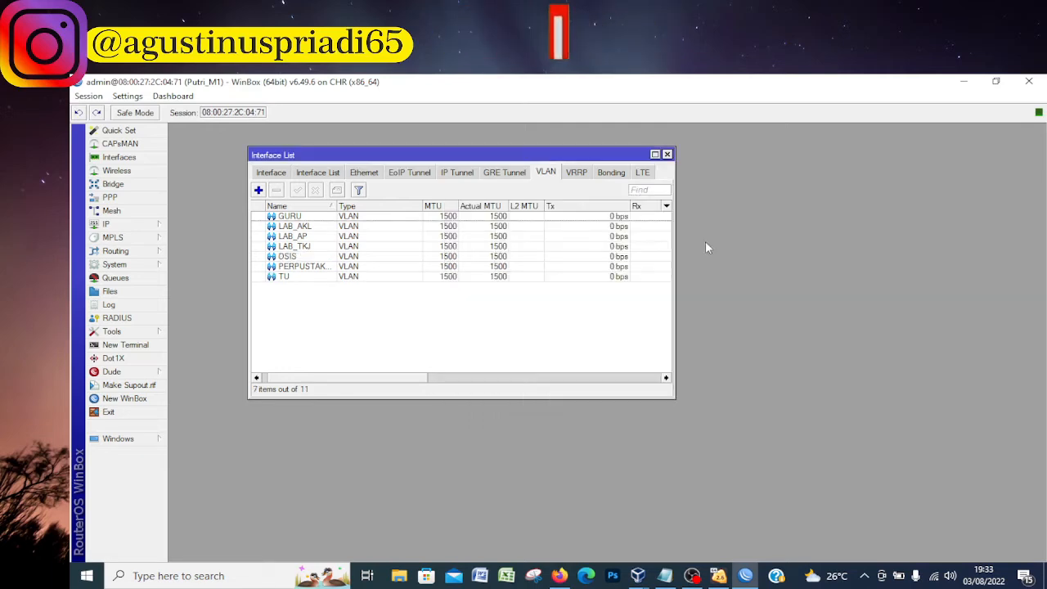
pyautogui.click(258, 190)
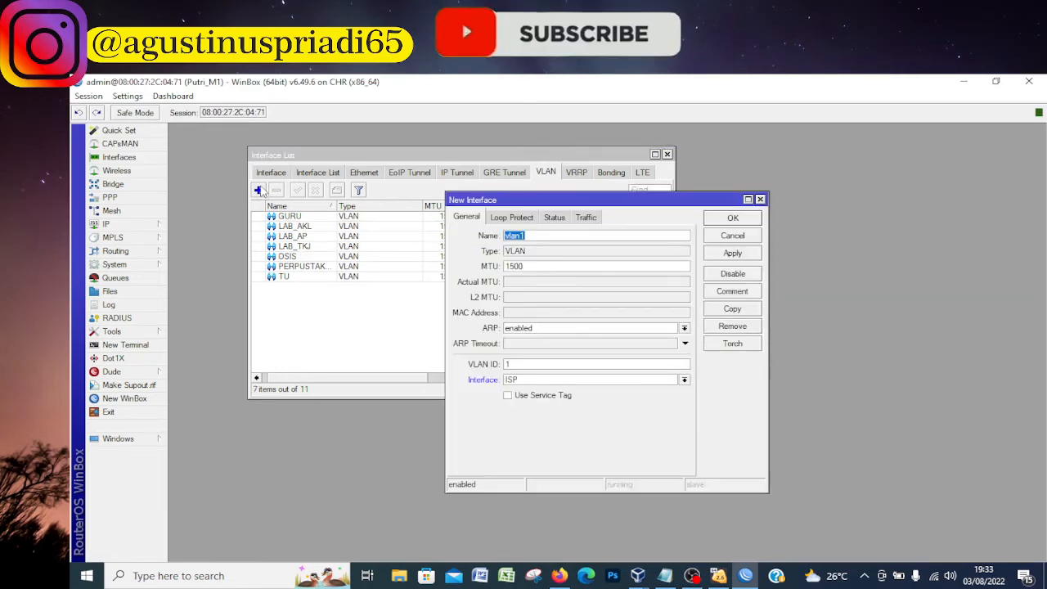
pyautogui.click(665, 578)
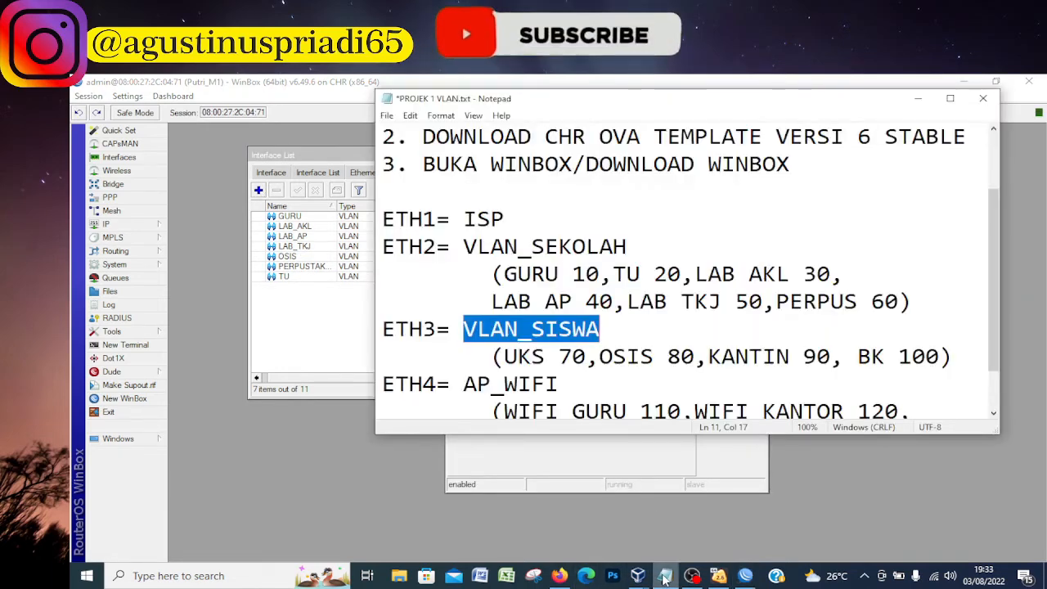
pyautogui.click(665, 577)
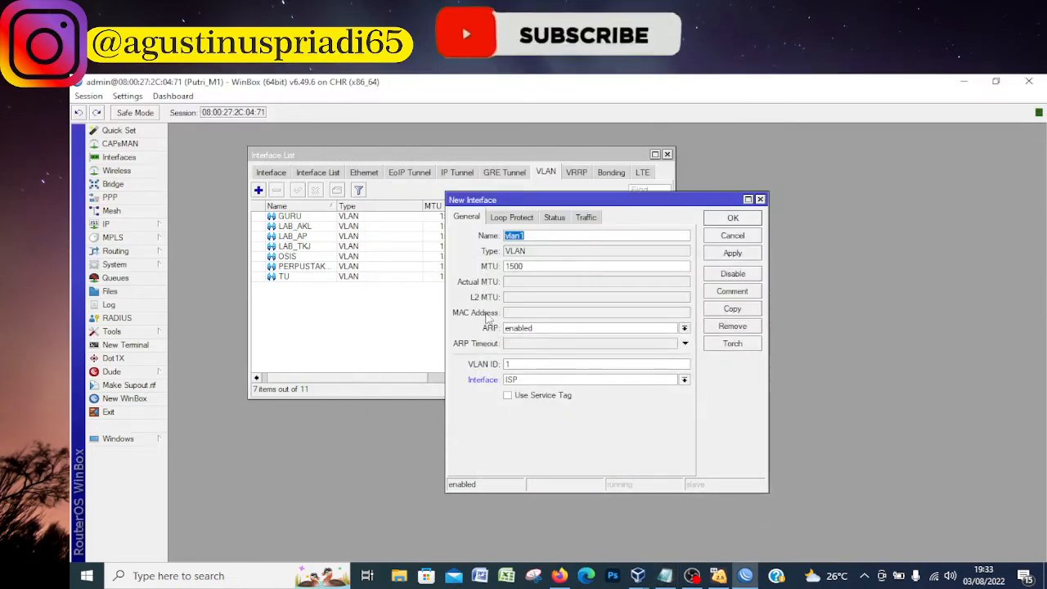
pyautogui.click(760, 199)
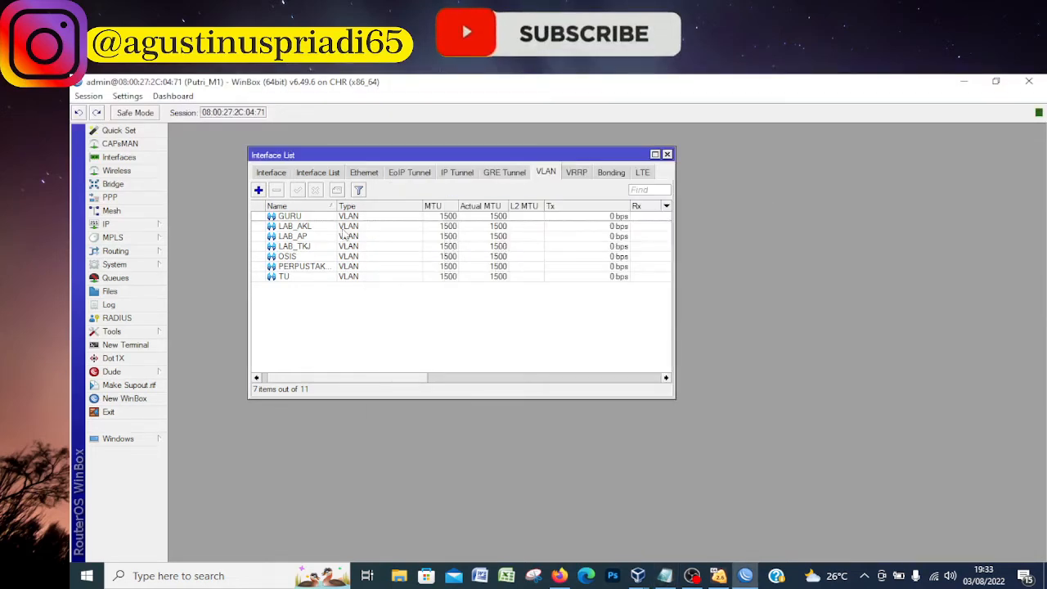
# Rename the OSIS VLAN interface as UKS
pyautogui.doubleClick(291, 256)
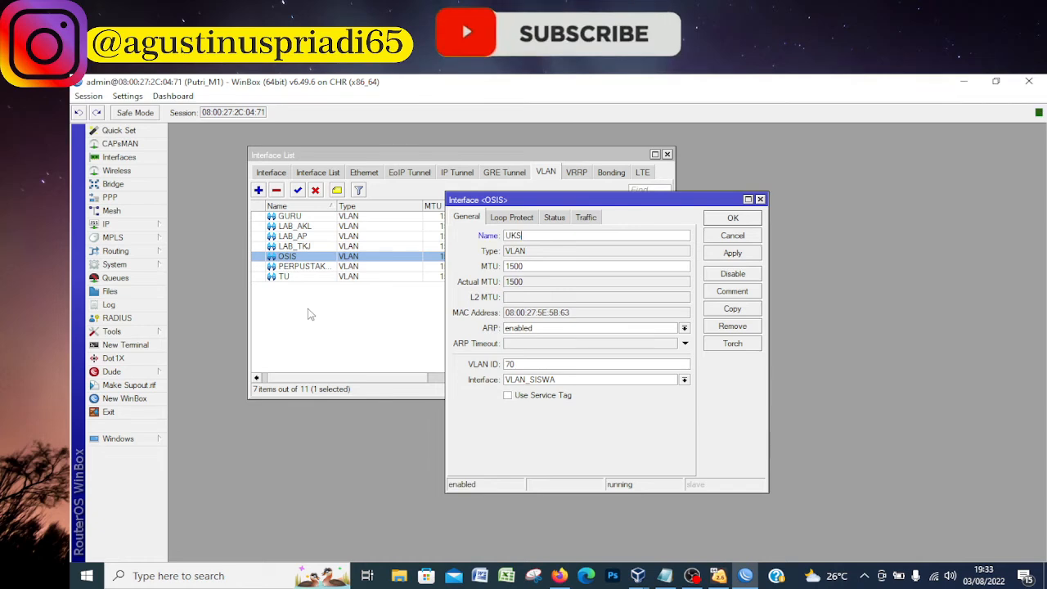
pyautogui.press('Return')
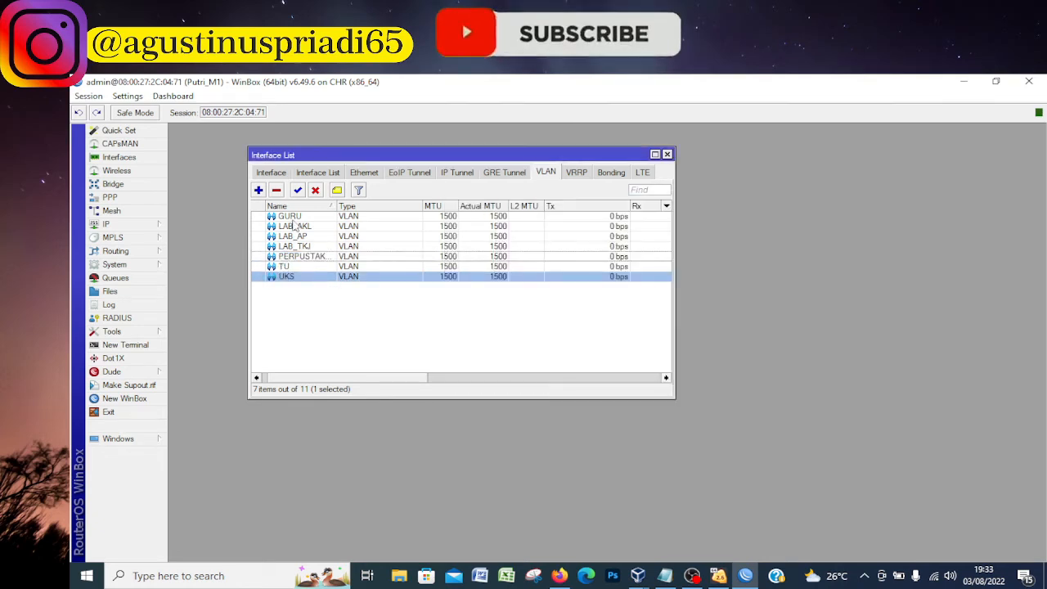
# Create a VLAN interface named OSIS with VLAN ID 80 on the VLAN_SISWA interface
pyautogui.click(257, 190)
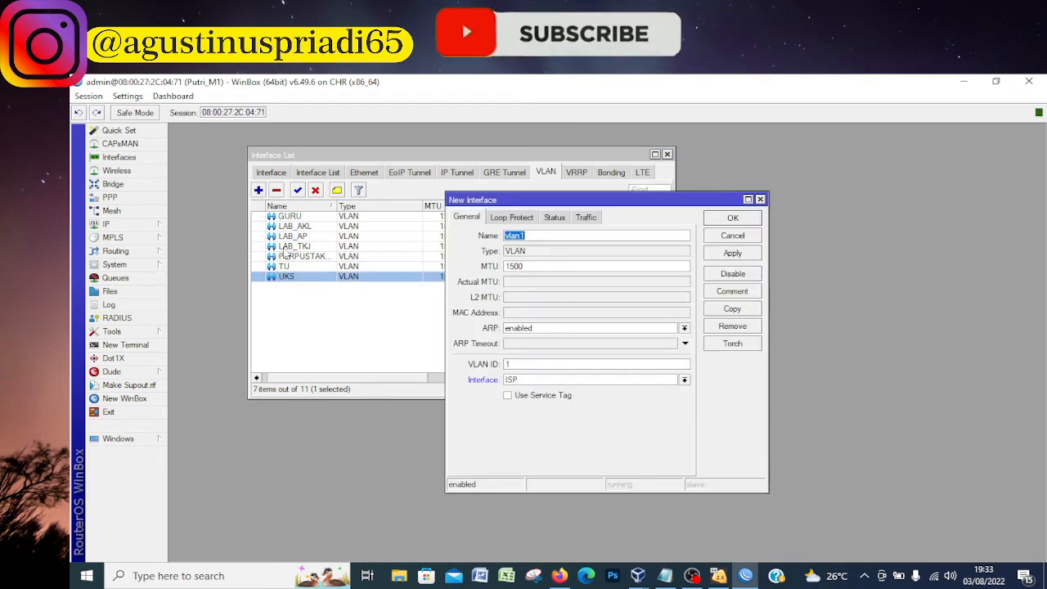
pyautogui.write('OSIS')
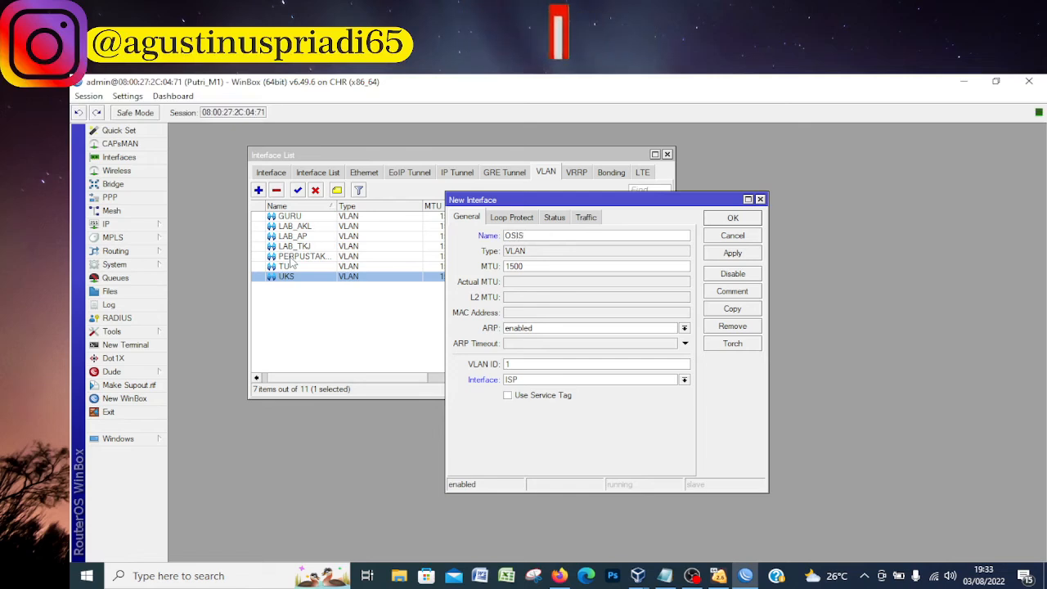
pyautogui.click(667, 576)
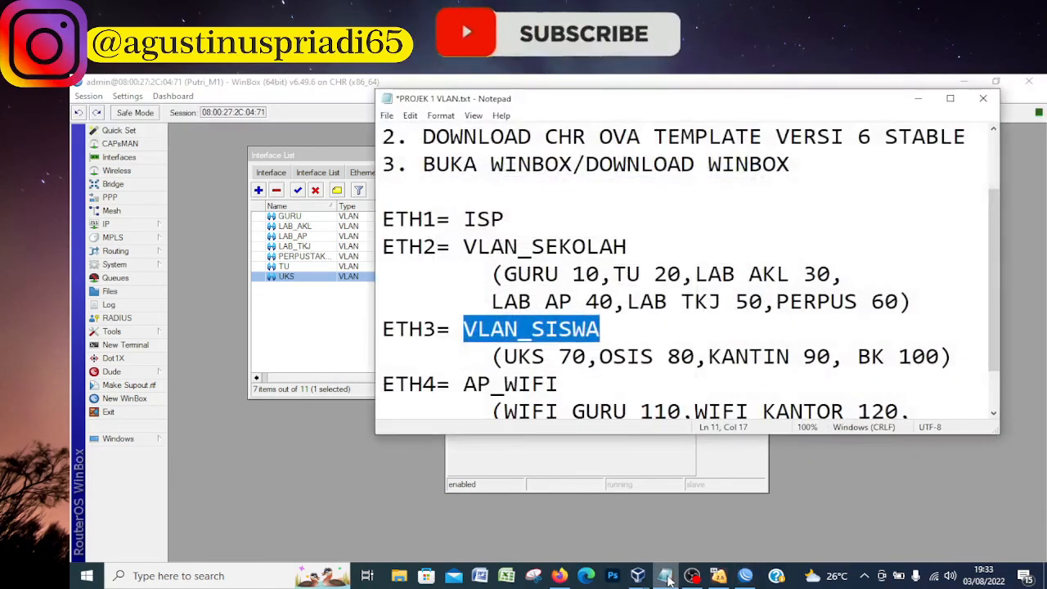
pyautogui.click(666, 576)
pyautogui.doubleClick(530, 360)
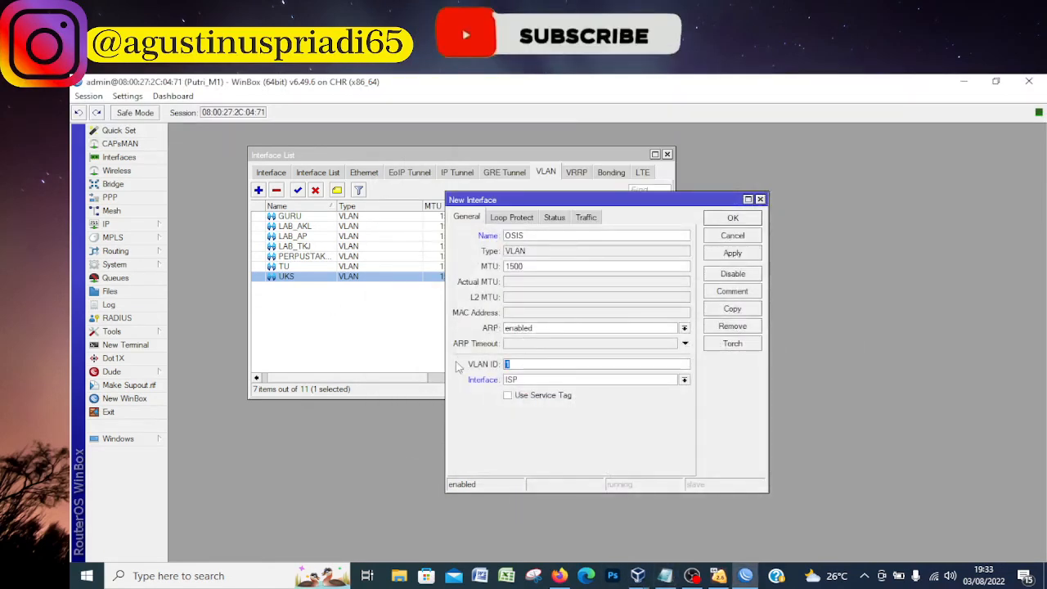
pyautogui.write('80')
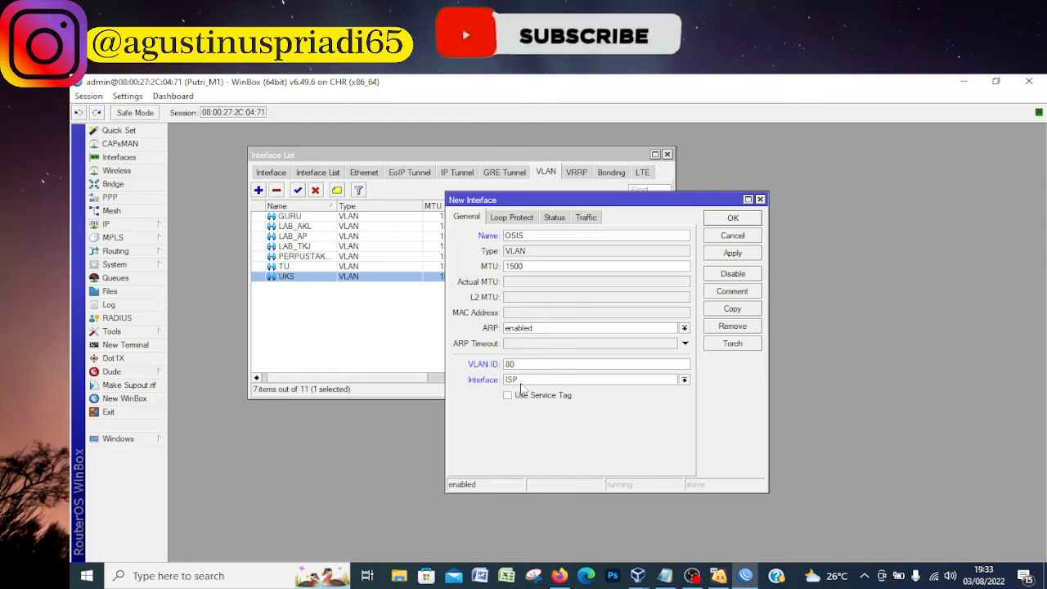
pyautogui.click(573, 379)
pyautogui.click(540, 477)
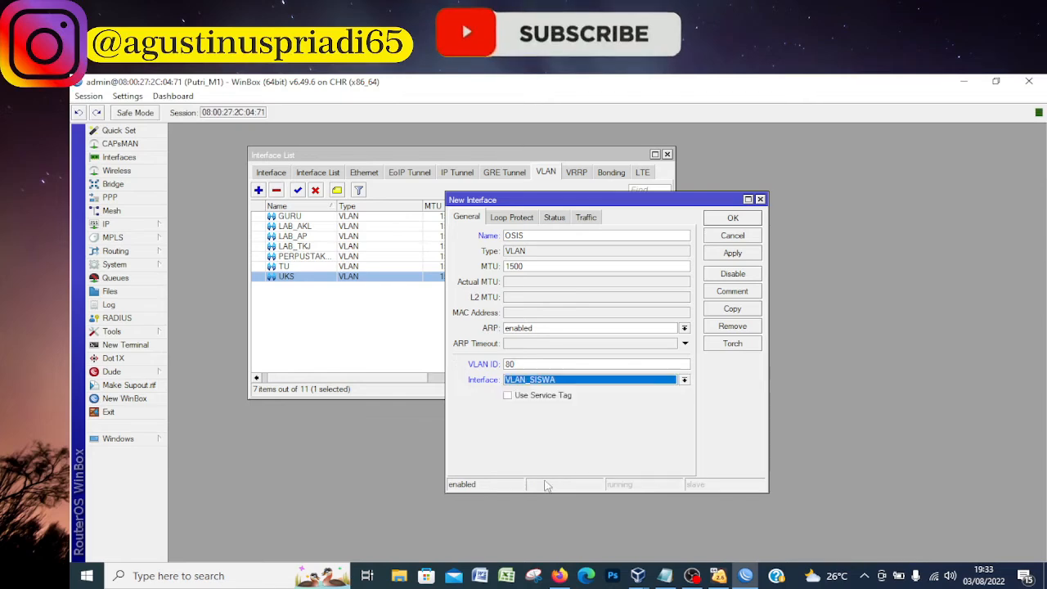
pyautogui.click(724, 218)
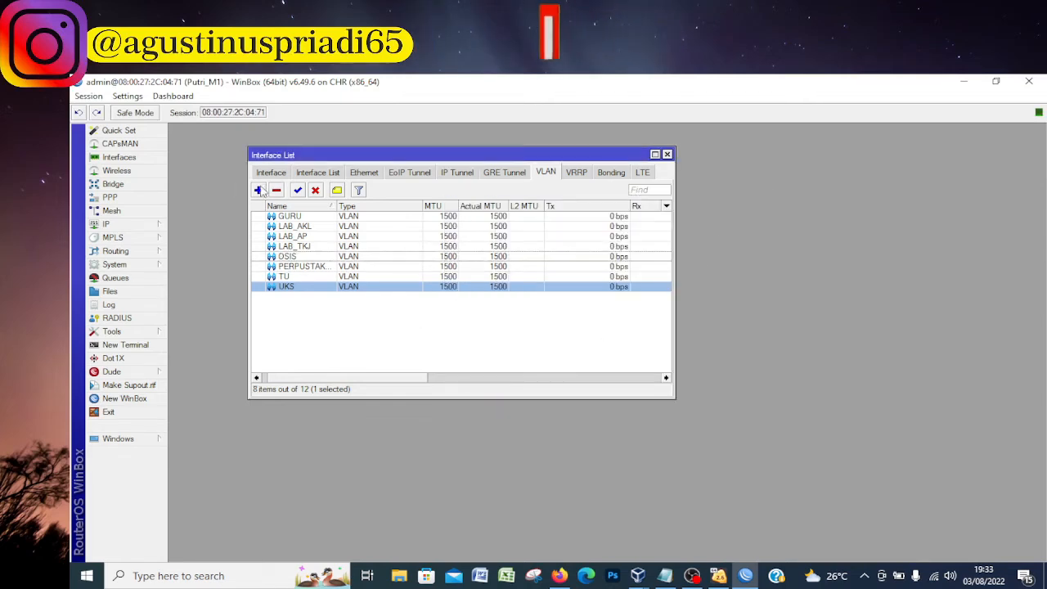
# Create a VLAN interface named KANTIN with VLAN ID 90 on the VLAN_SISWA interface
pyautogui.click(259, 190)
pyautogui.click(670, 578)
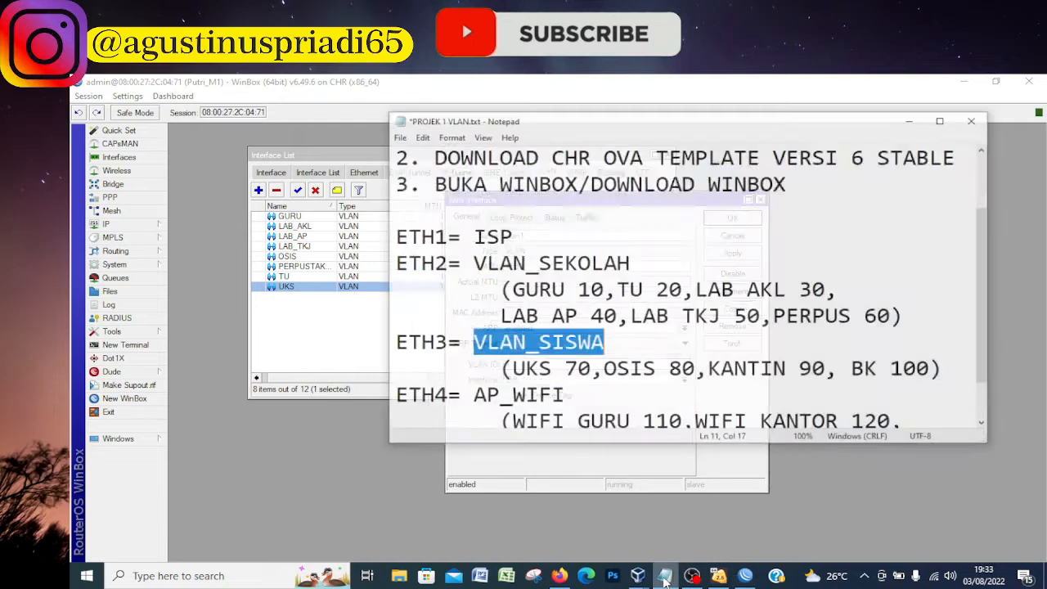
pyautogui.click(665, 578)
pyautogui.write('KANTIN')
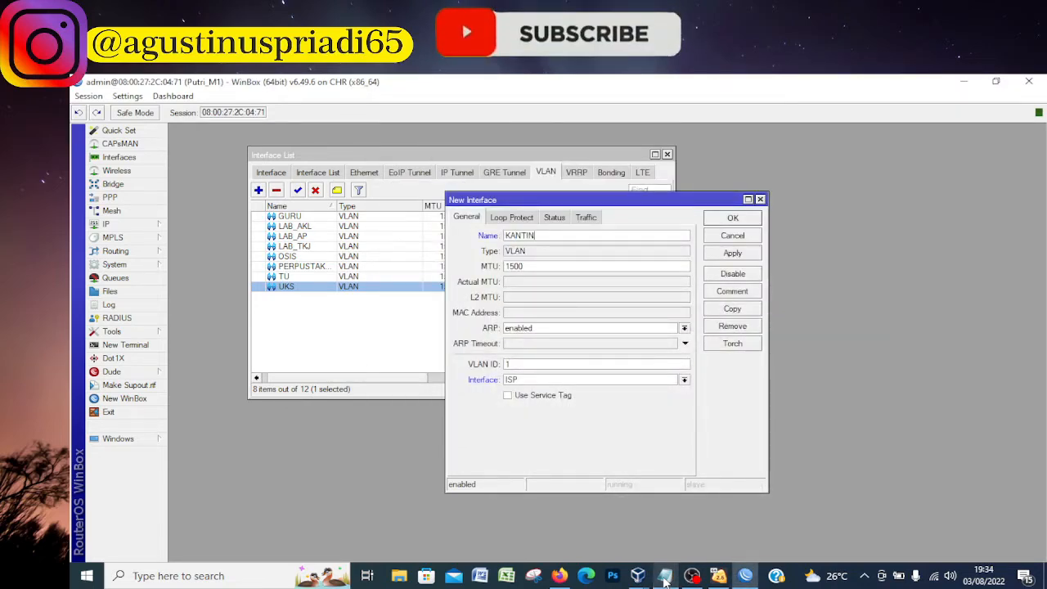
pyautogui.click(518, 365)
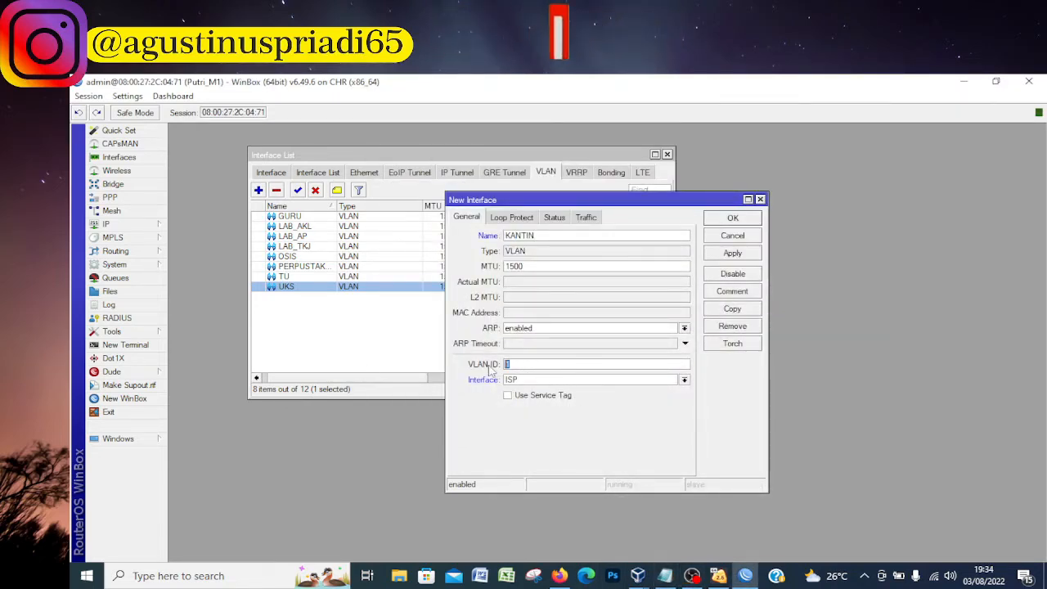
pyautogui.click(514, 380)
pyautogui.click(527, 490)
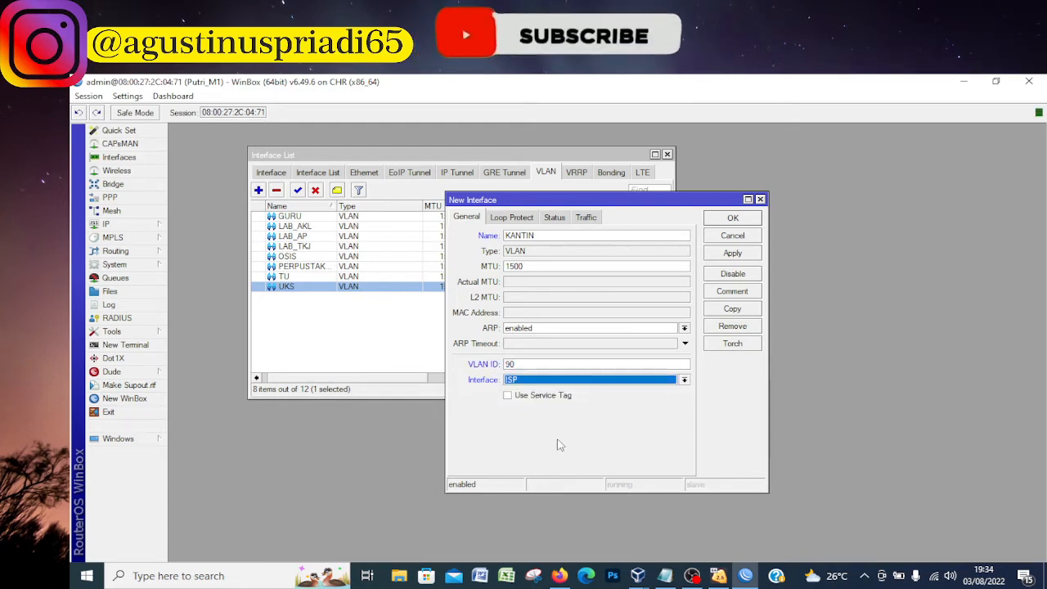
pyautogui.click(539, 383)
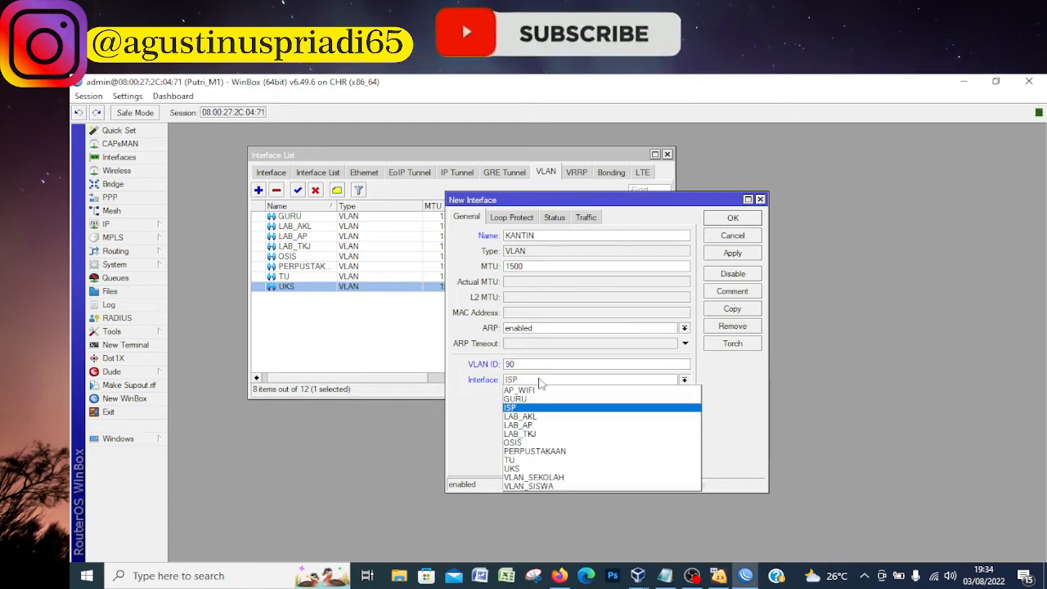
pyautogui.click(528, 486)
pyautogui.click(732, 253)
pyautogui.click(733, 217)
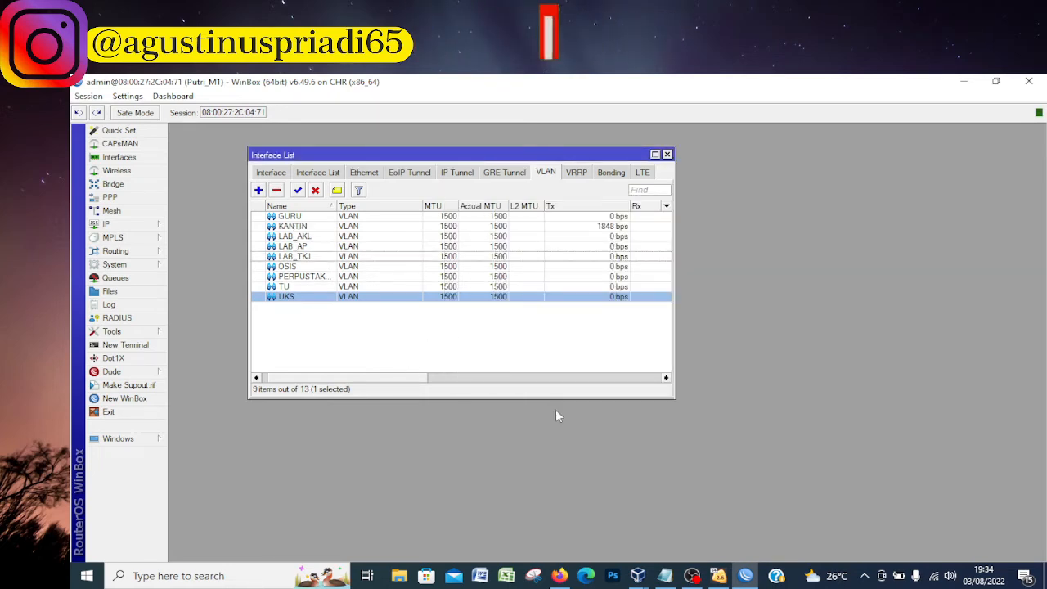
# Create a VLAN interface named BK with VLAN ID 100, as listed in the project notes
pyautogui.click(663, 575)
pyautogui.click(663, 576)
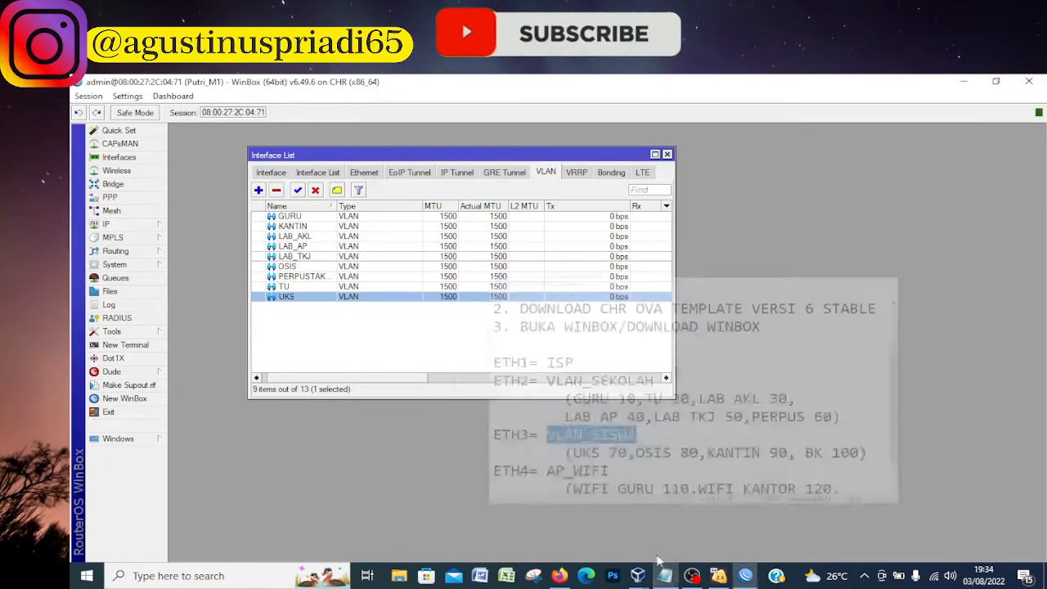
pyautogui.click(258, 191)
pyautogui.write('BK')
pyautogui.moveTo(521, 364); pyautogui.dragTo(472, 388)
pyautogui.click(667, 577)
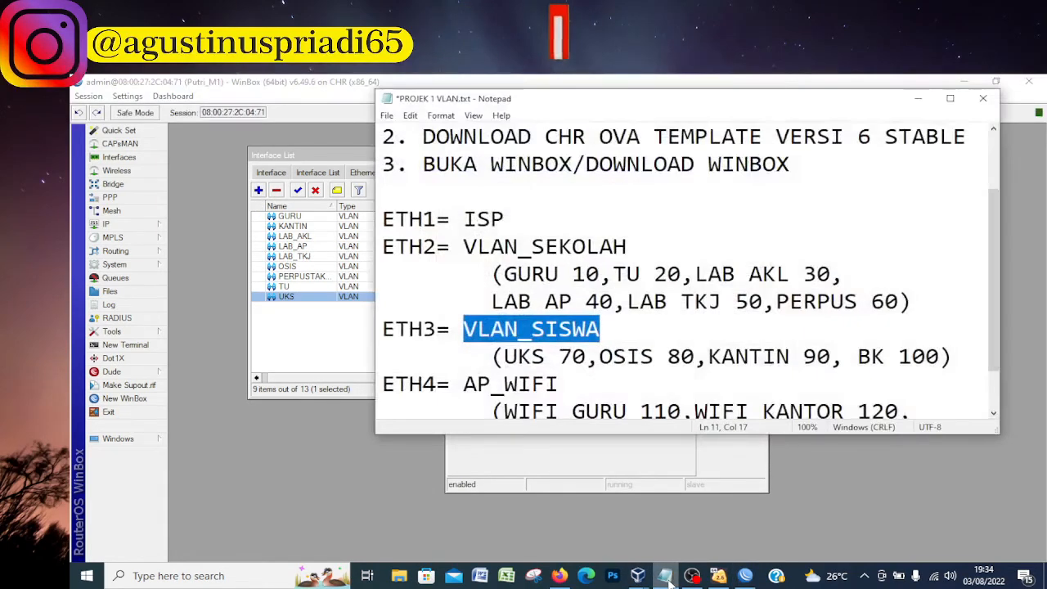
pyautogui.click(671, 584)
pyautogui.write('100')
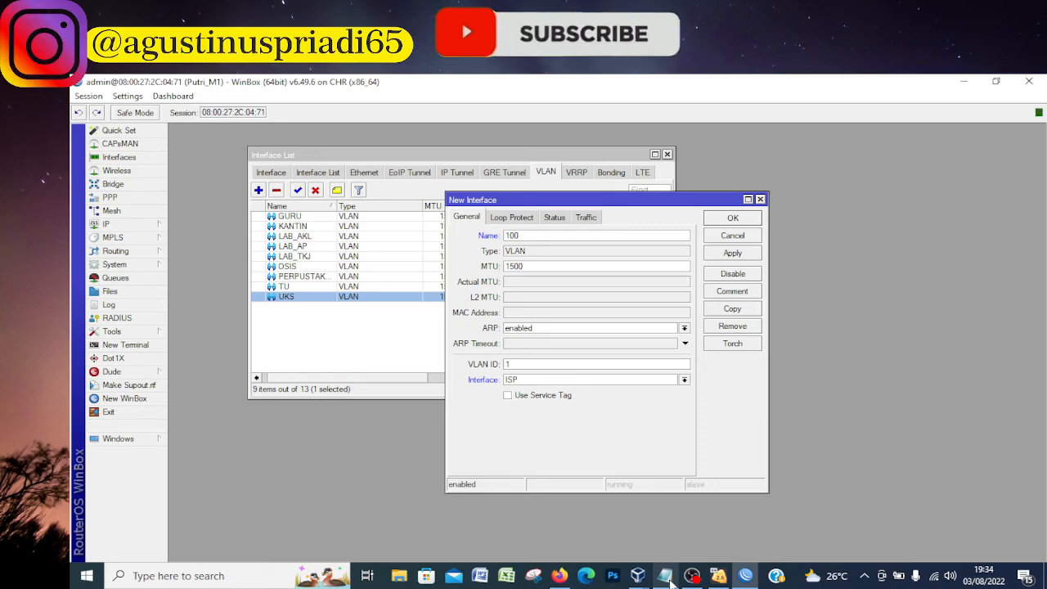
pyautogui.hotkey('ctrl', 'z')
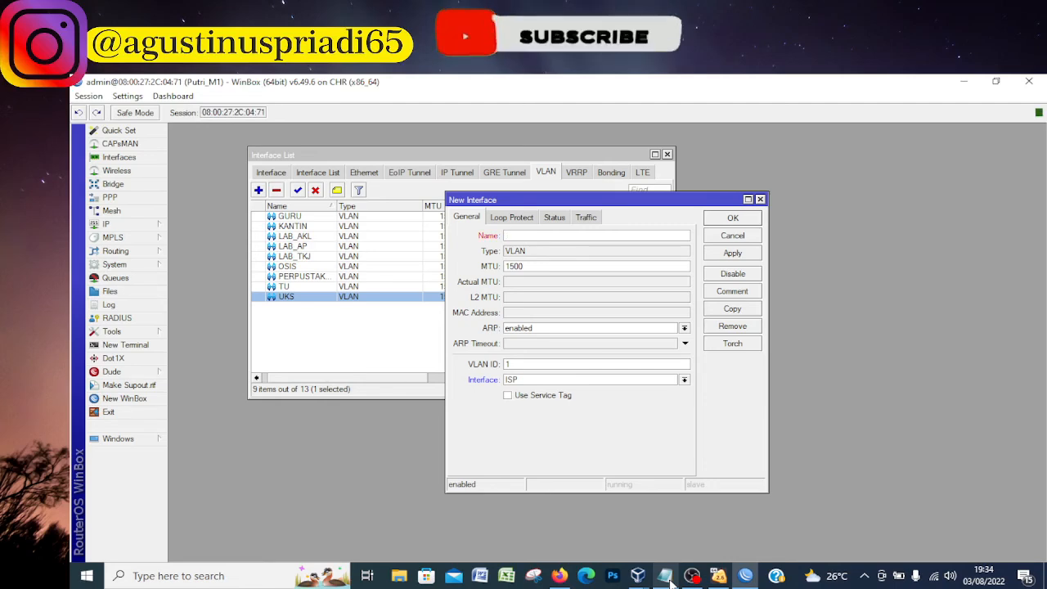
pyautogui.click(520, 364)
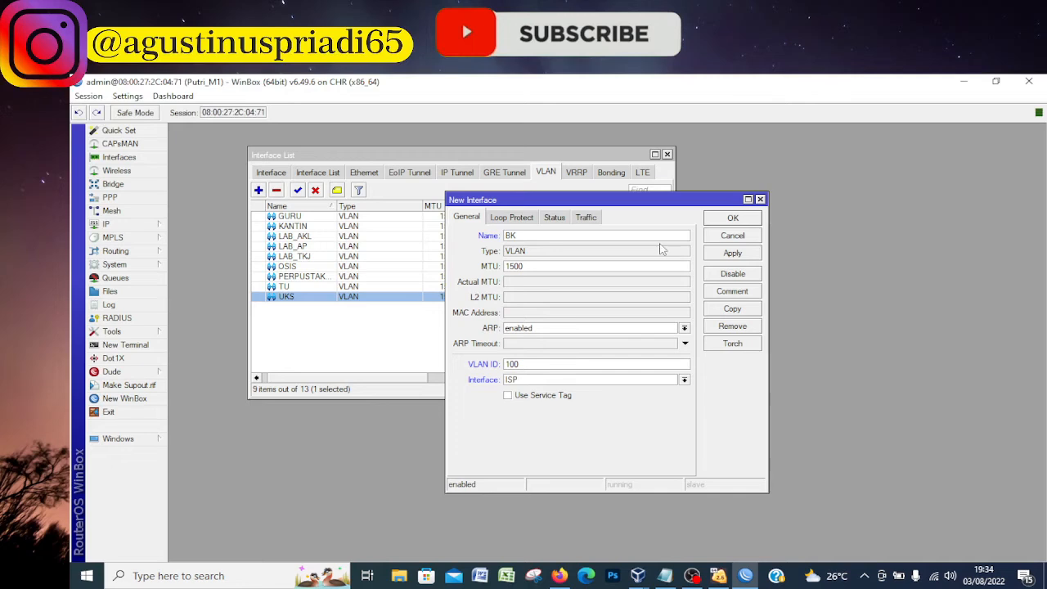
pyautogui.click(734, 218)
# Change the parent interface of the BK VLAN to VLAN_SISWA
pyautogui.moveTo(421, 378); pyautogui.dragTo(643, 398)
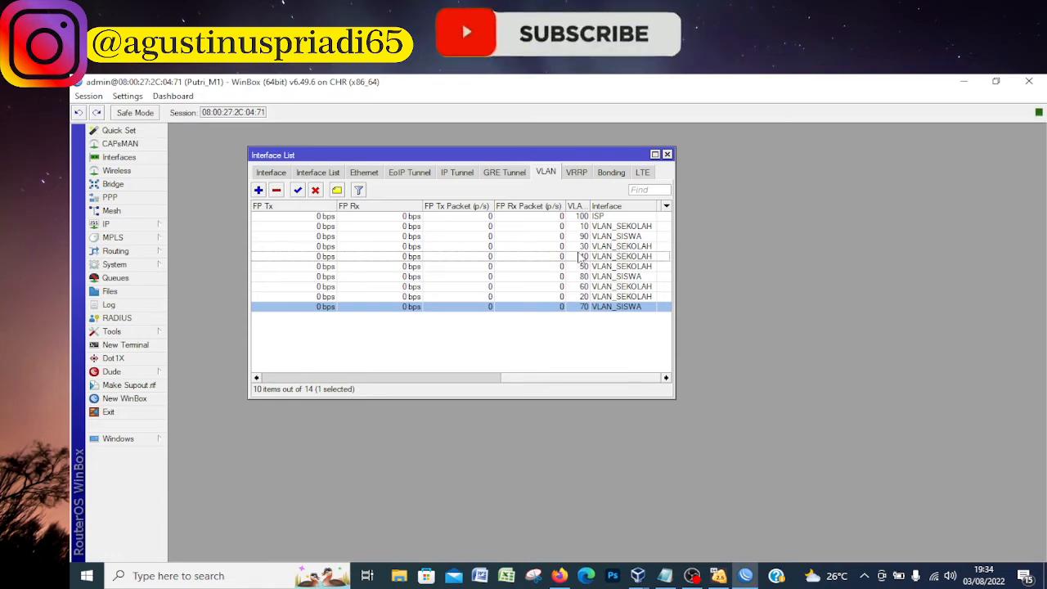
pyautogui.doubleClick(589, 216)
pyautogui.click(546, 379)
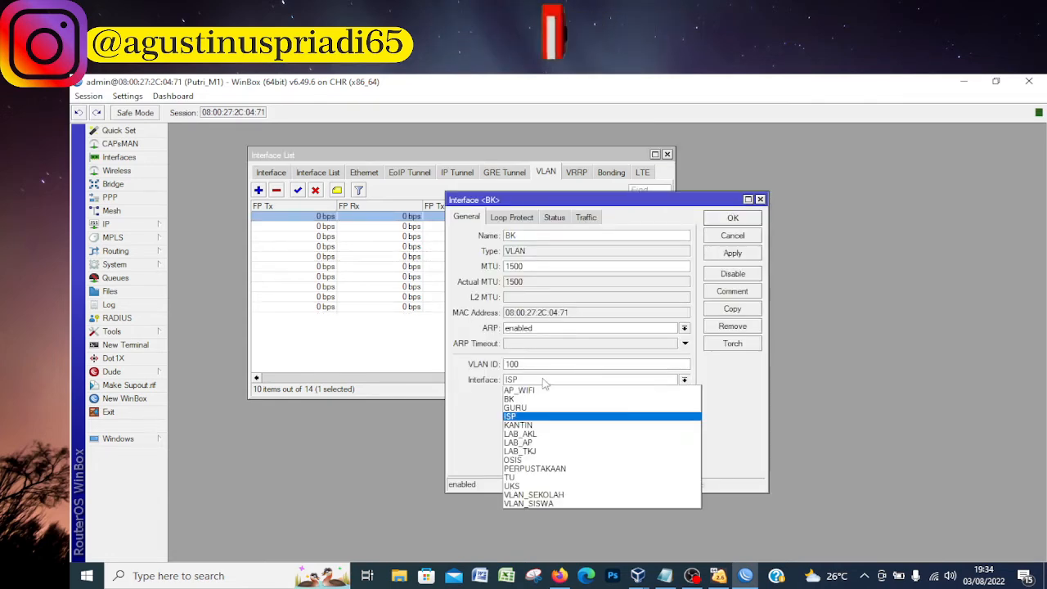
pyautogui.click(544, 507)
pyautogui.click(724, 221)
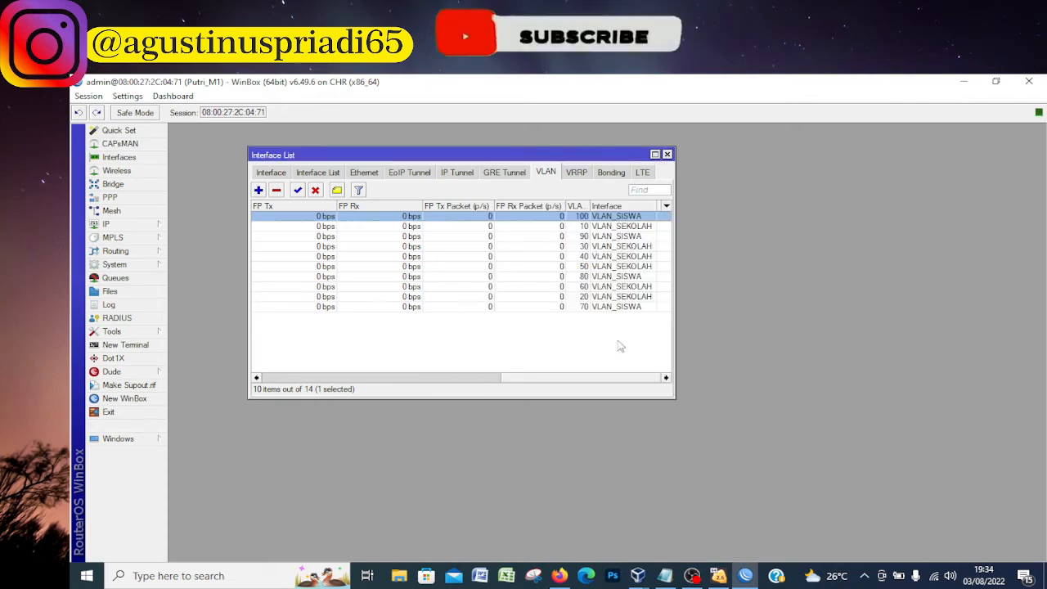
# Check the VLANs with IDs 70, 80, 90 and 100 on VLAN_SISWA against the project notes in Notepad
pyautogui.click(637, 278)
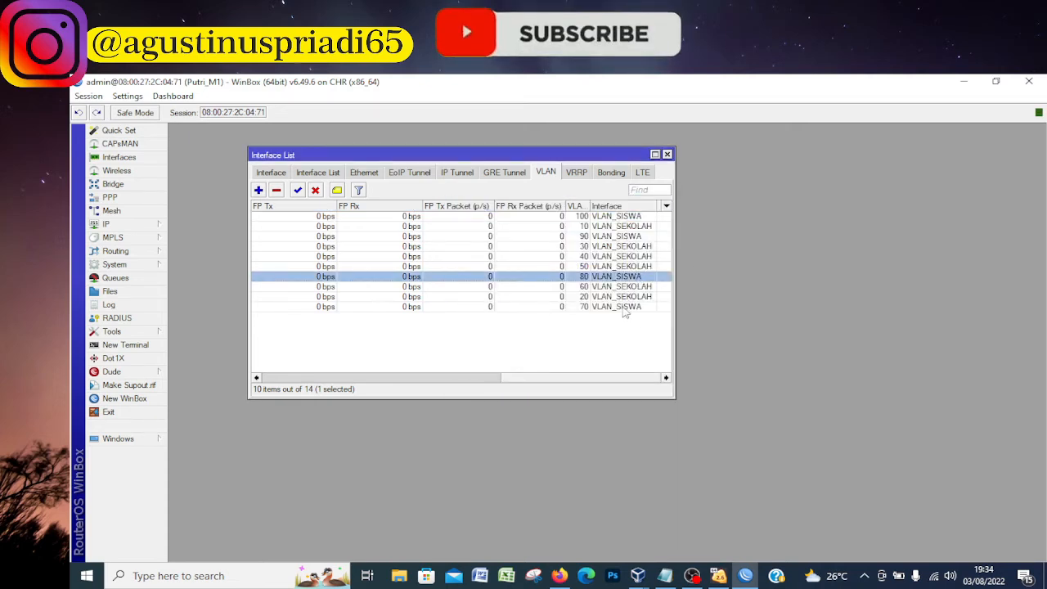
pyautogui.click(624, 307)
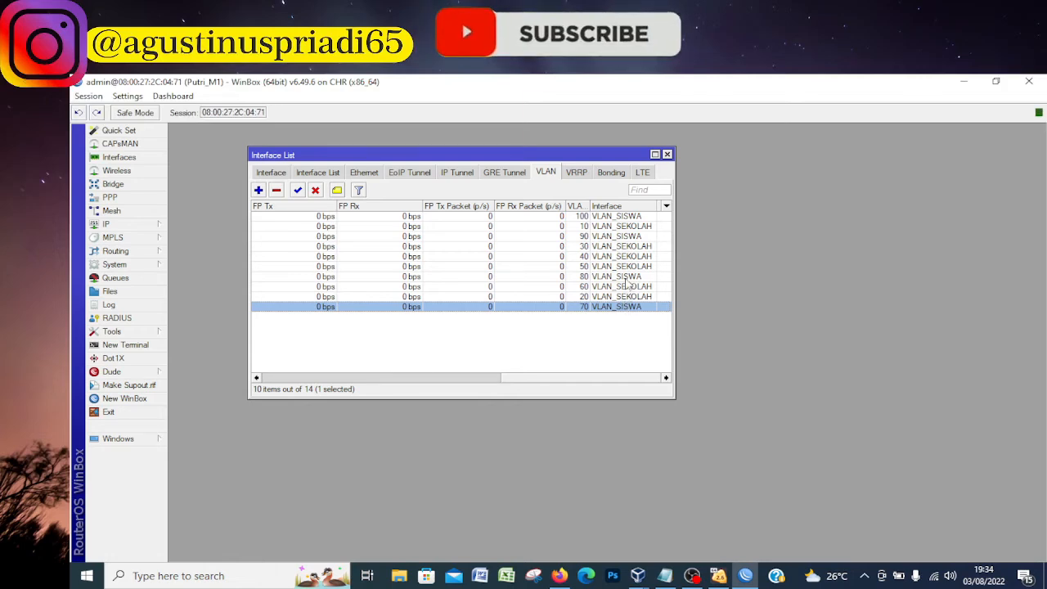
pyautogui.click(620, 278)
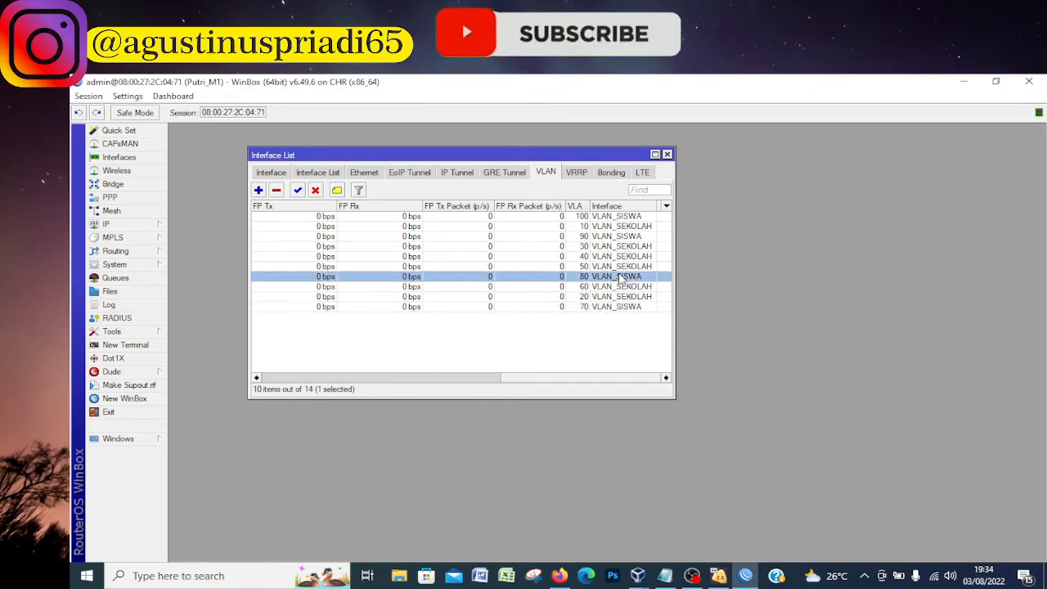
pyautogui.click(612, 237)
pyautogui.click(612, 218)
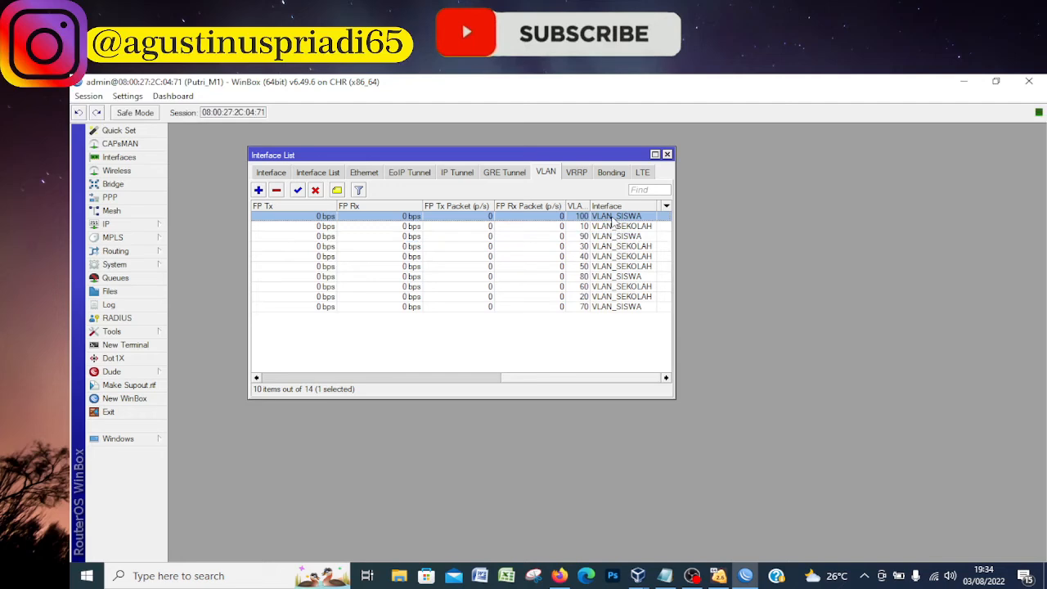
pyautogui.click(666, 575)
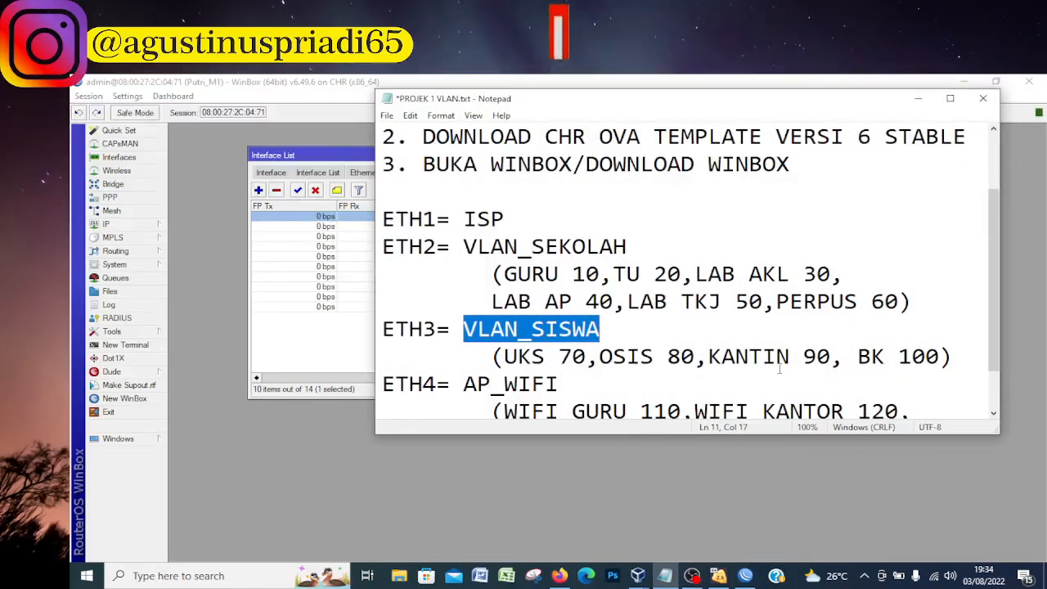
# Create a VLAN interface named WIFI_GURU with VLAN ID 110 on the AP_WIFI interface, following the project notes
pyautogui.scroll(-1, 850, 362)
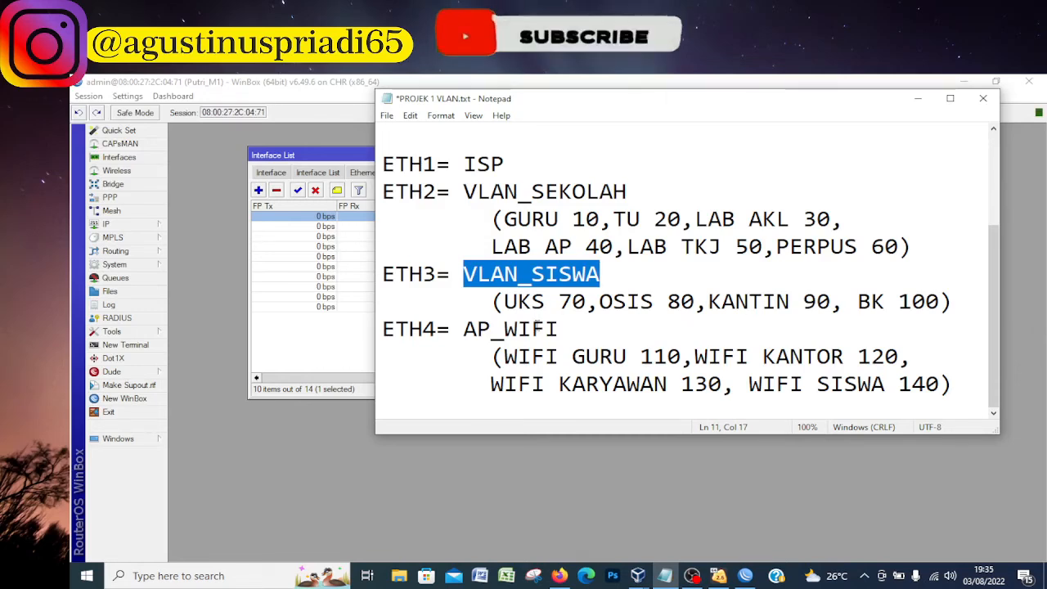
pyautogui.click(373, 498)
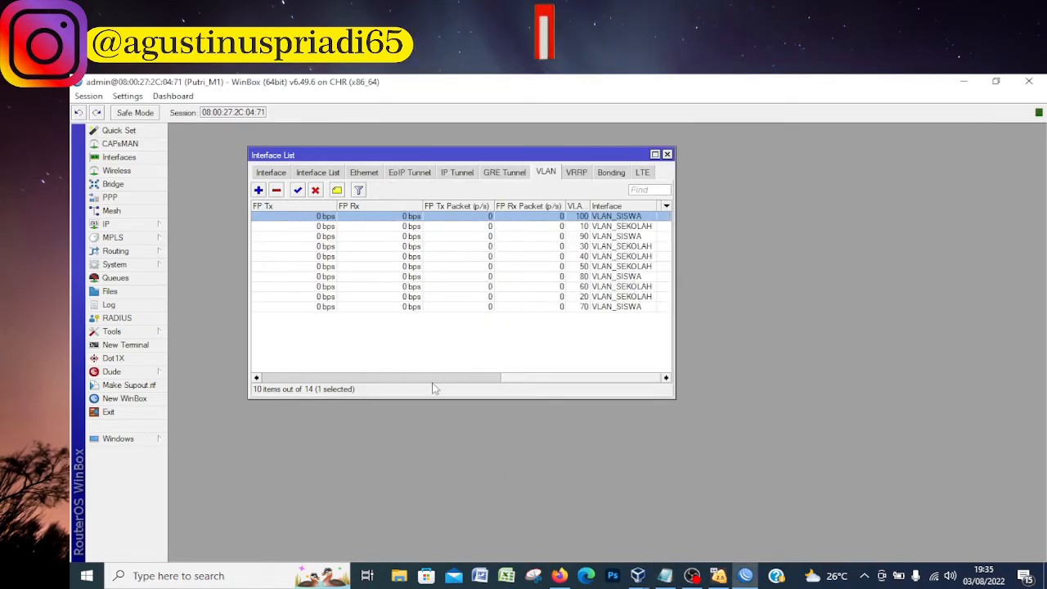
pyautogui.moveTo(518, 378); pyautogui.dragTo(237, 279)
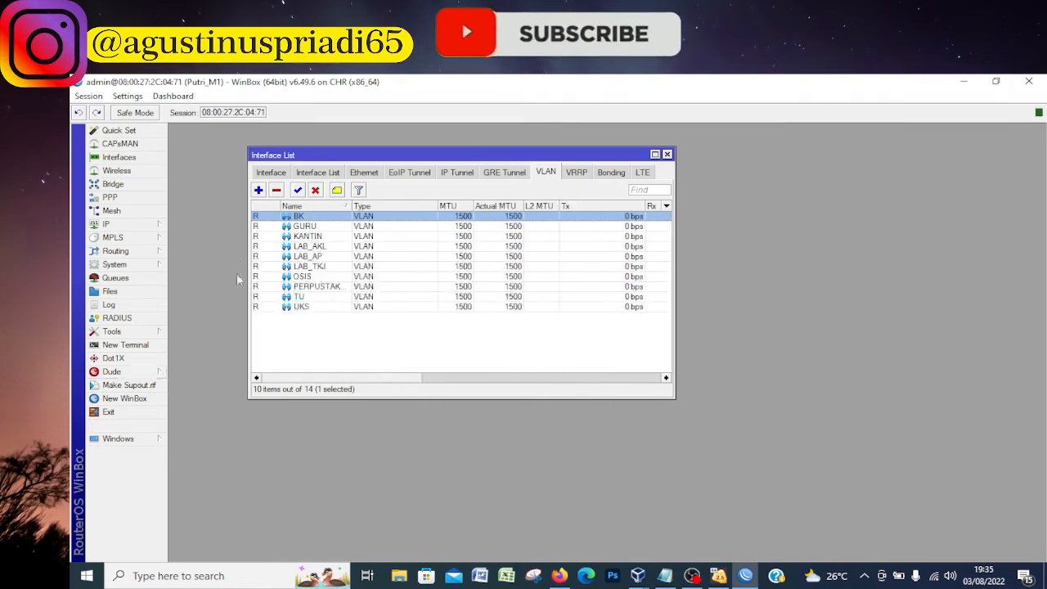
pyautogui.click(258, 190)
pyautogui.write('WIFI_GURU')
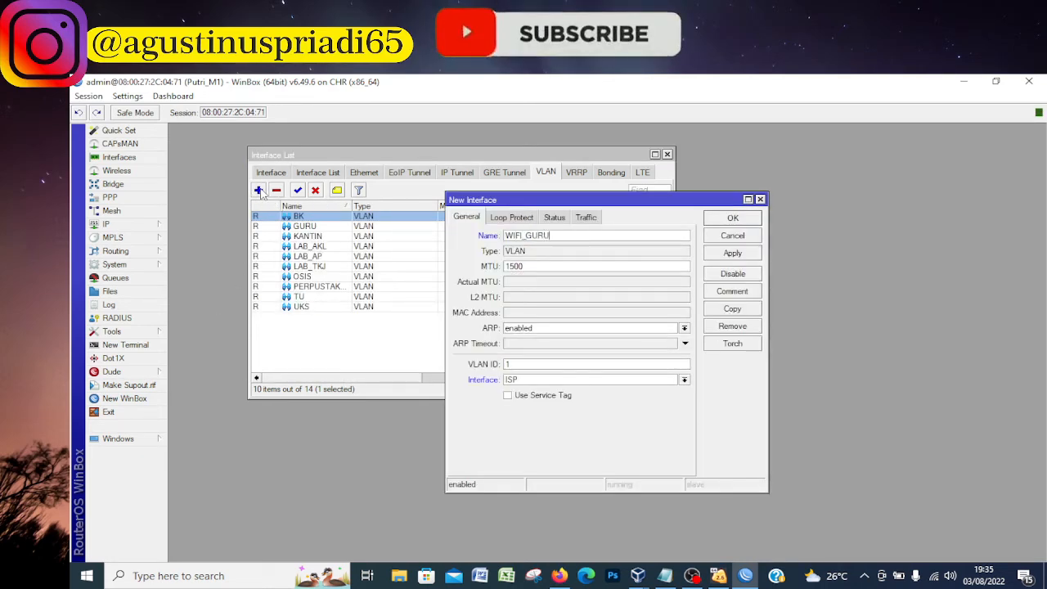
pyautogui.click(521, 365)
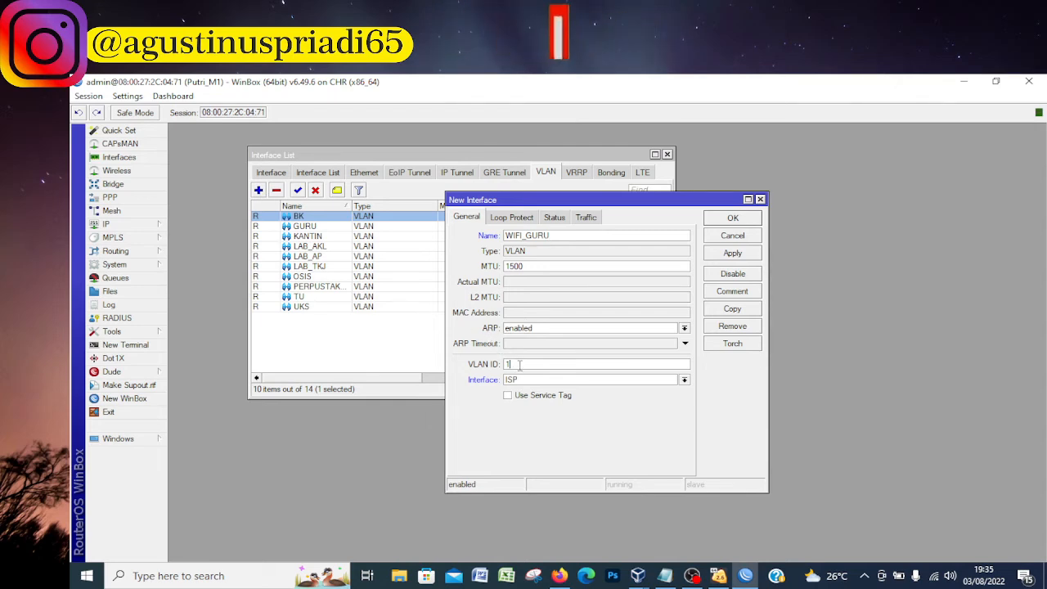
pyautogui.write('10')
pyautogui.click(524, 380)
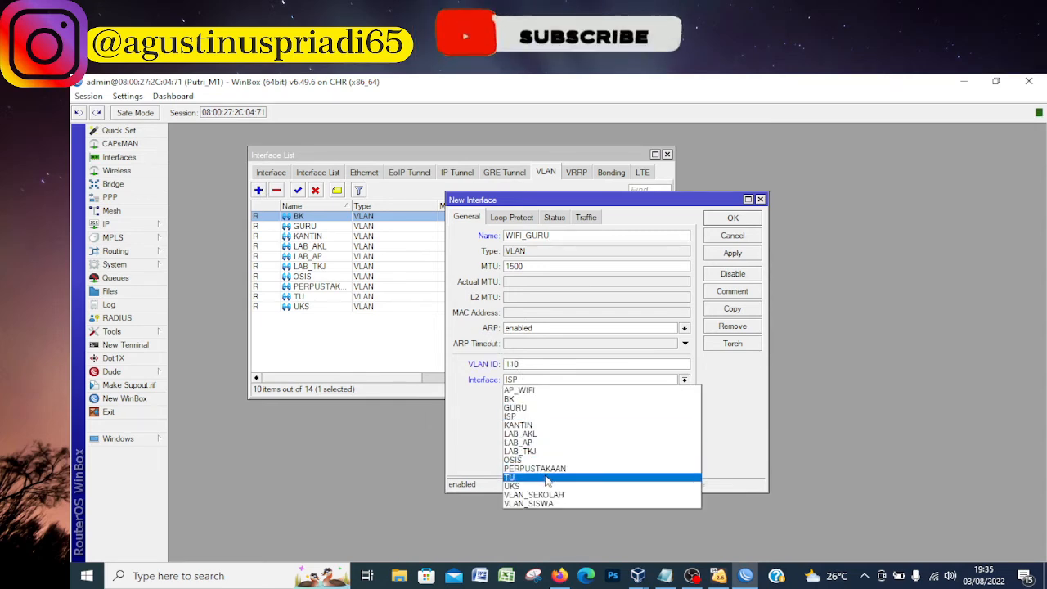
pyautogui.click(524, 390)
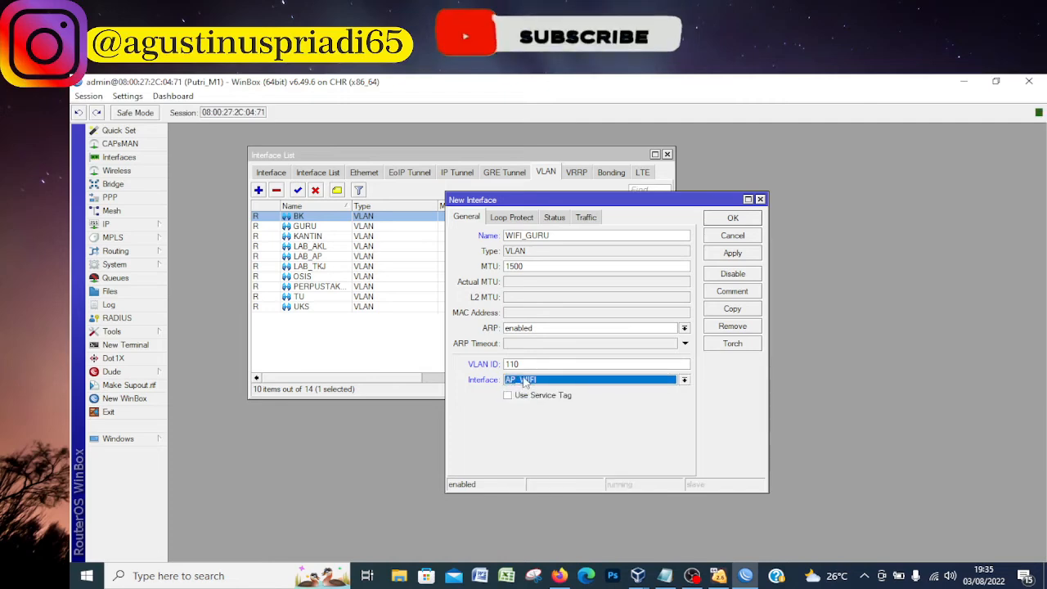
pyautogui.click(730, 254)
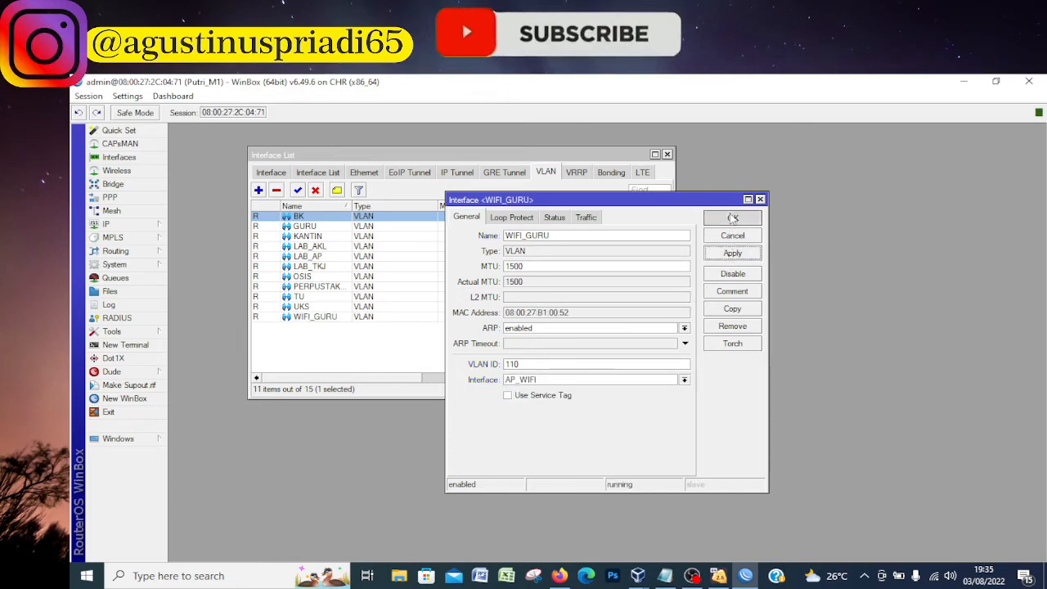
pyautogui.click(733, 218)
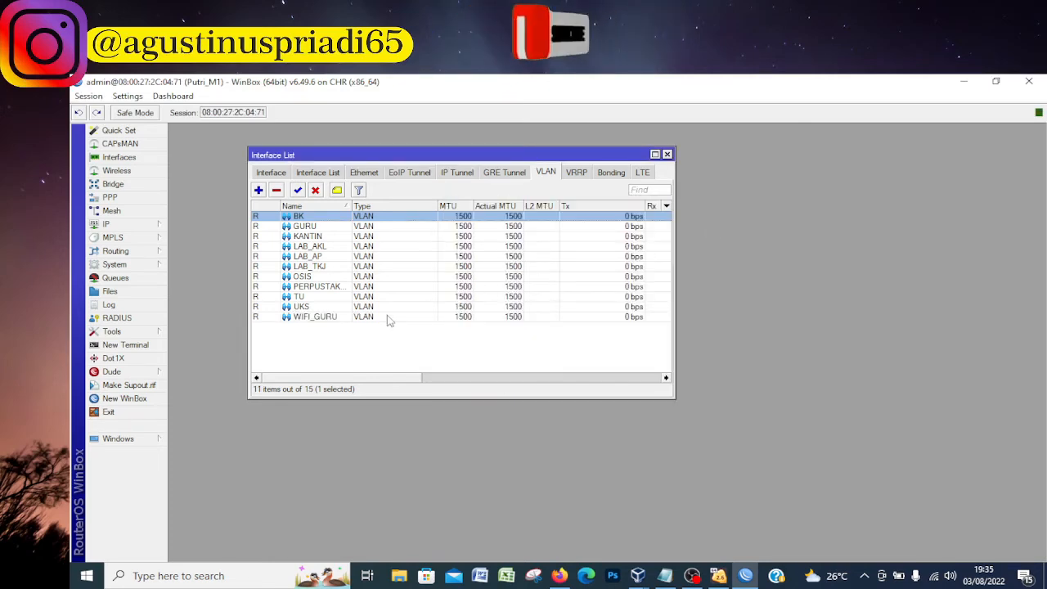
pyautogui.click(306, 317)
# Create a VLAN interface named WIFI_KARYAWAN with VLAN ID 120 on the AP_WIFI interface
pyautogui.click(258, 190)
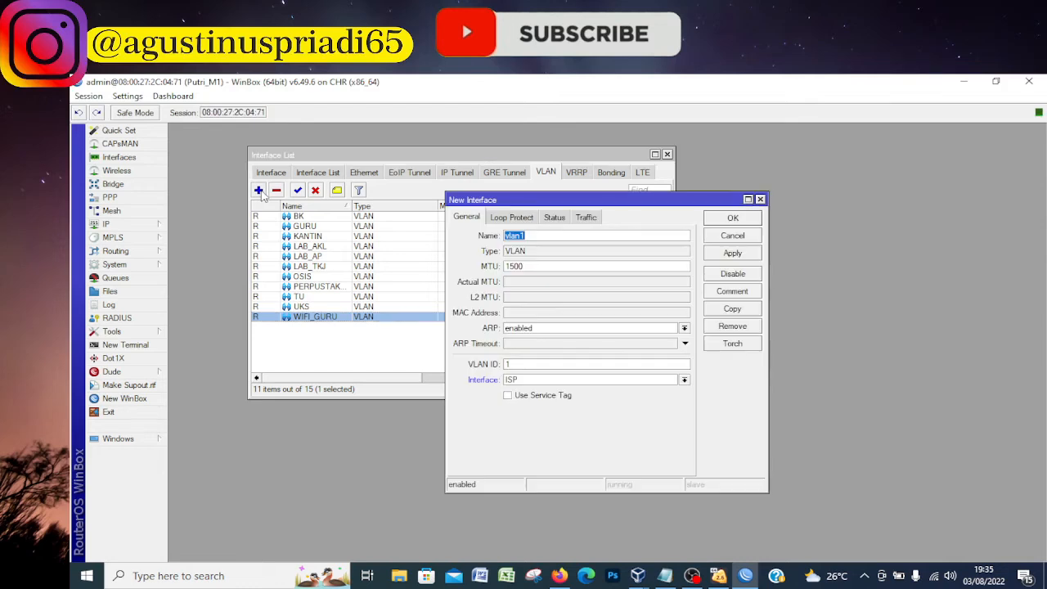
pyautogui.write('WIFI_KARYAWAN')
pyautogui.click(537, 365)
pyautogui.write('20')
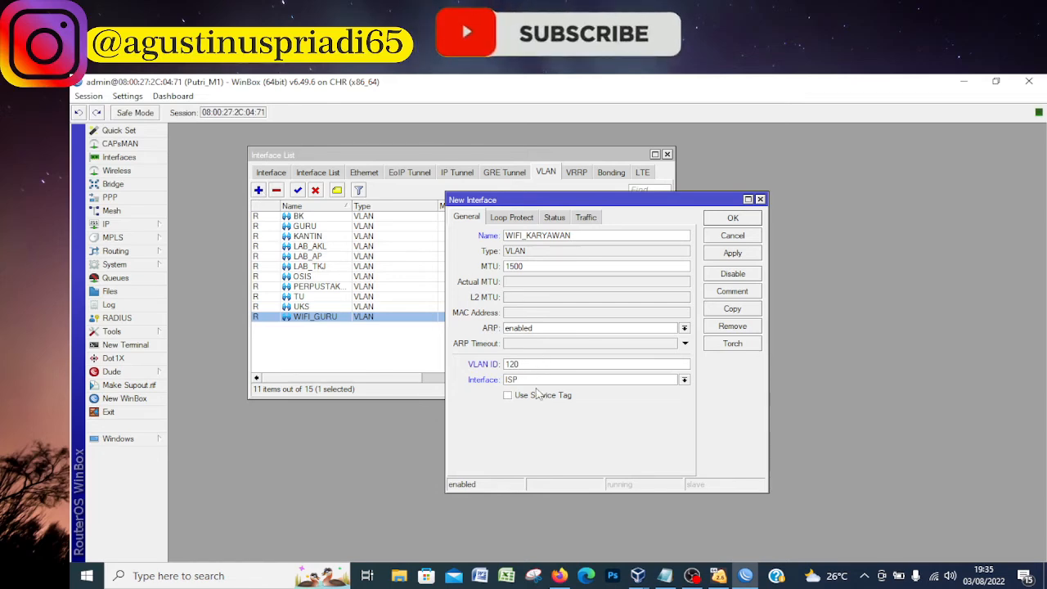
pyautogui.click(537, 380)
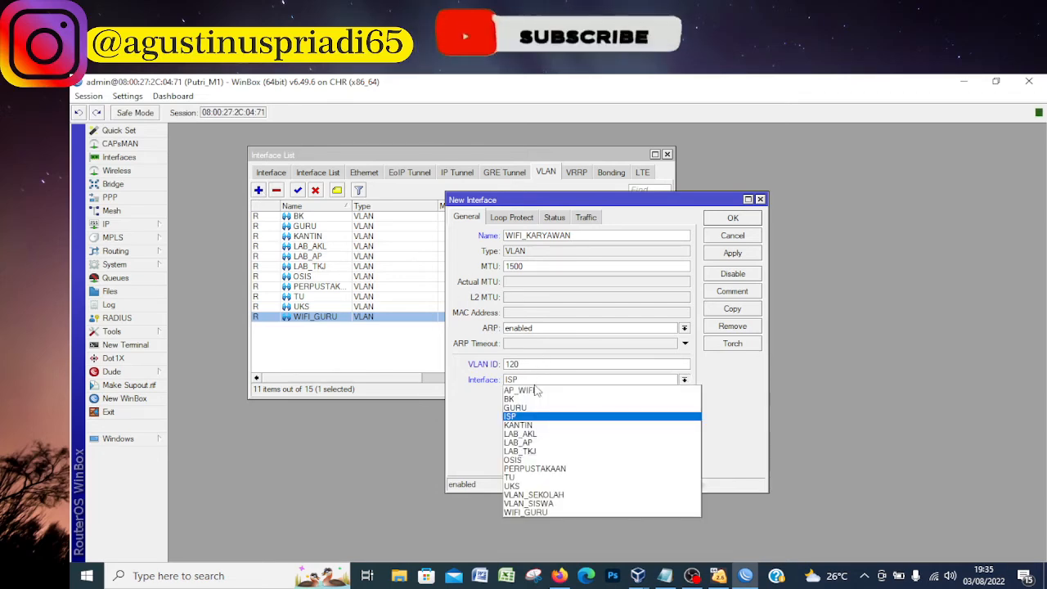
pyautogui.click(536, 392)
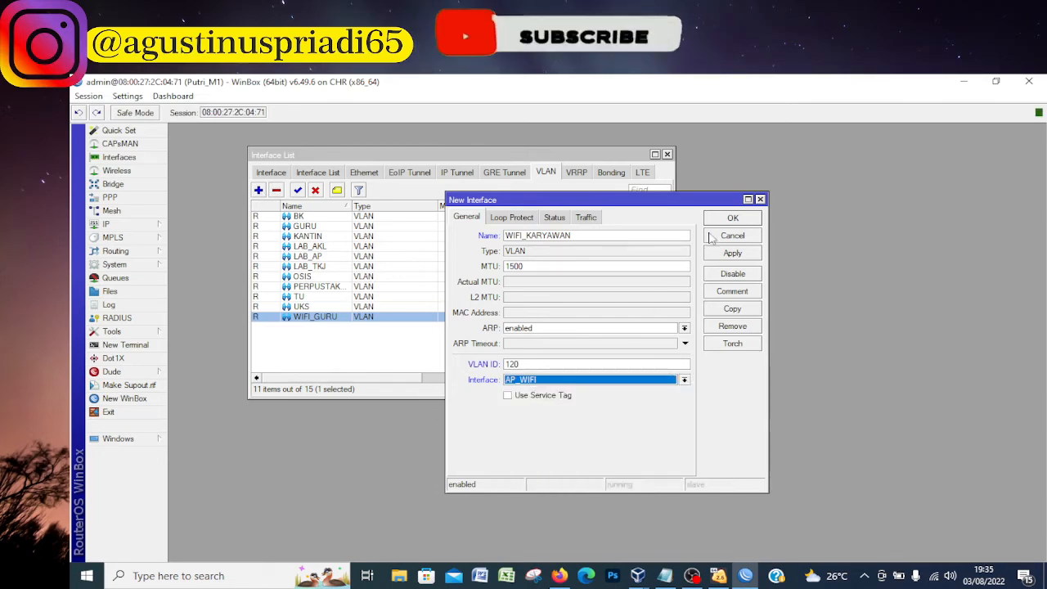
pyautogui.click(734, 218)
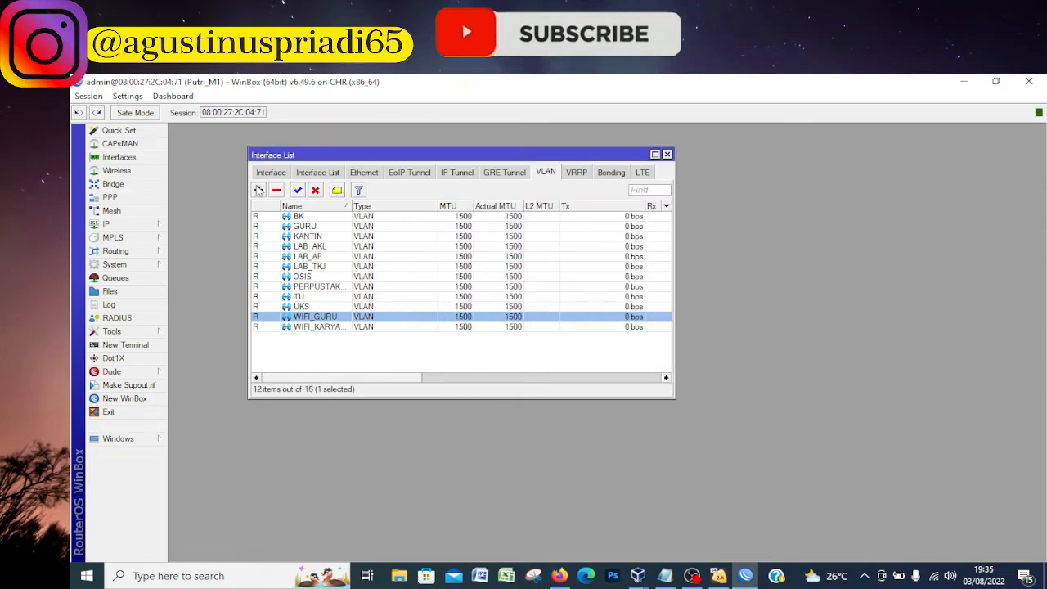
pyautogui.click(258, 190)
pyautogui.write('WIFI_')
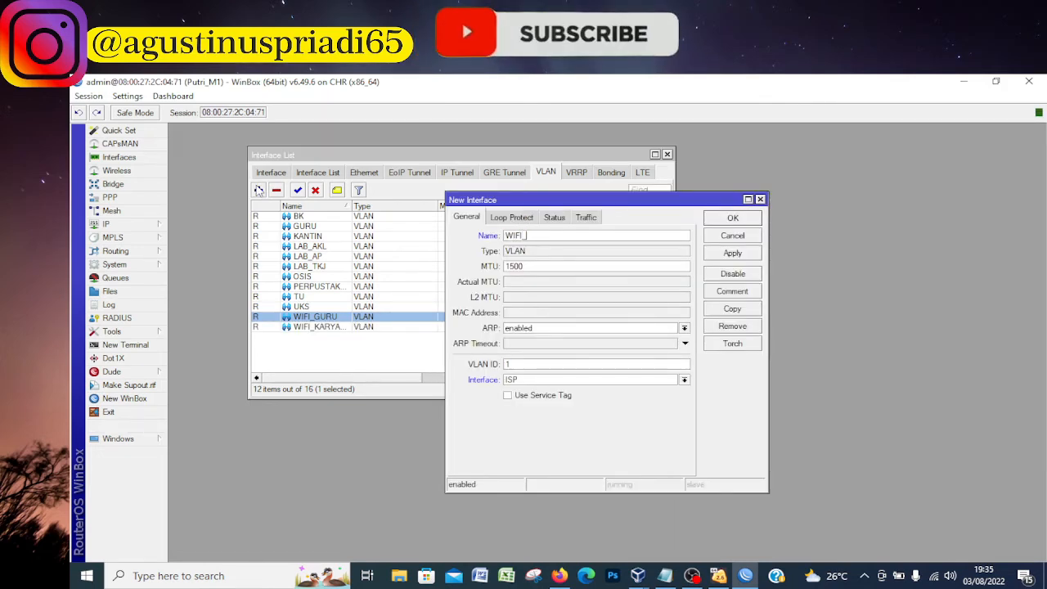
pyautogui.click(666, 576)
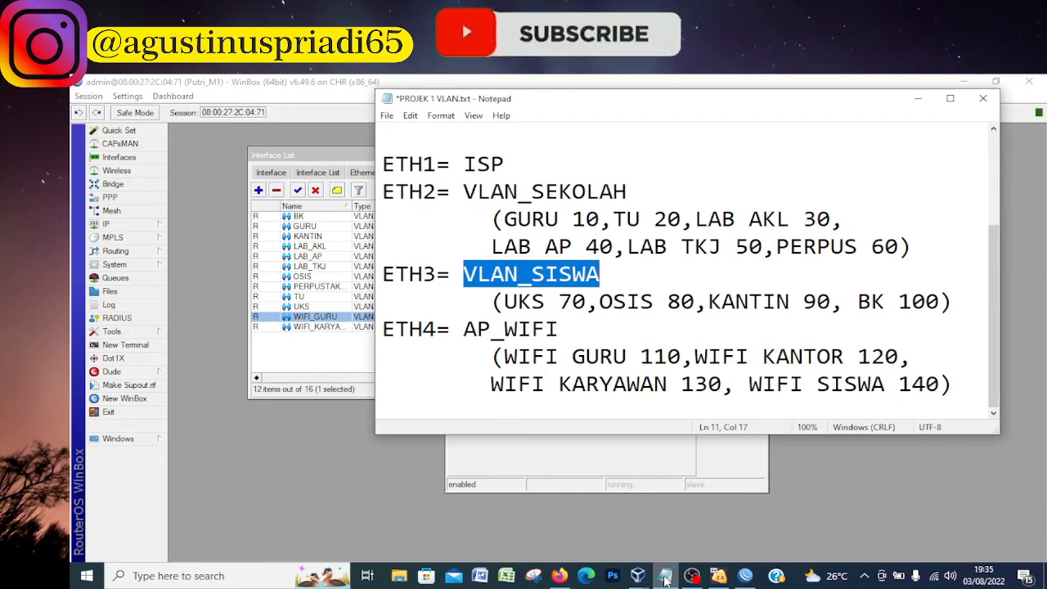
pyautogui.click(665, 576)
pyautogui.click(665, 576)
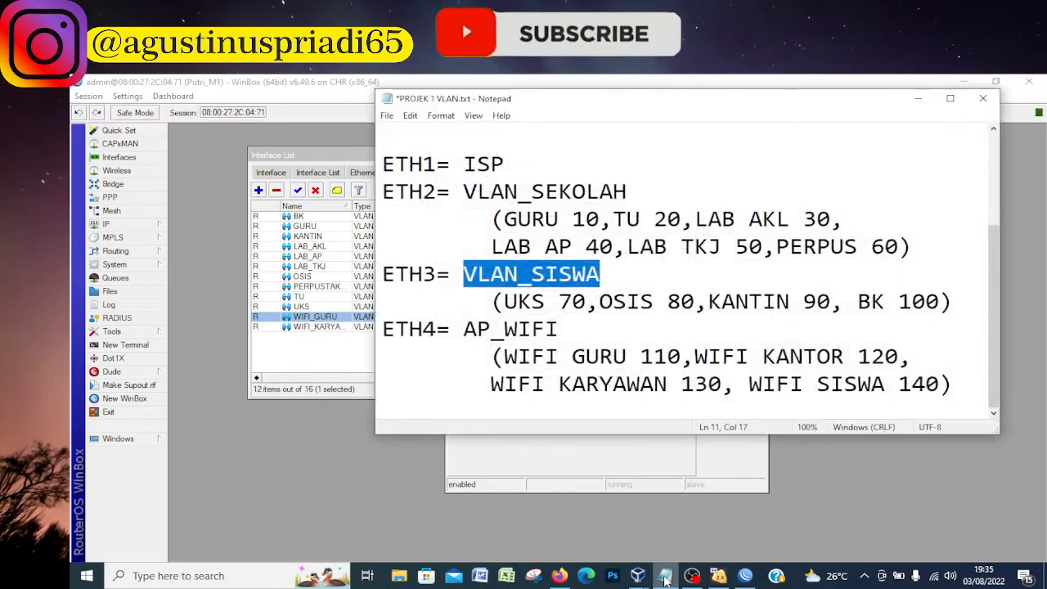
pyautogui.click(666, 576)
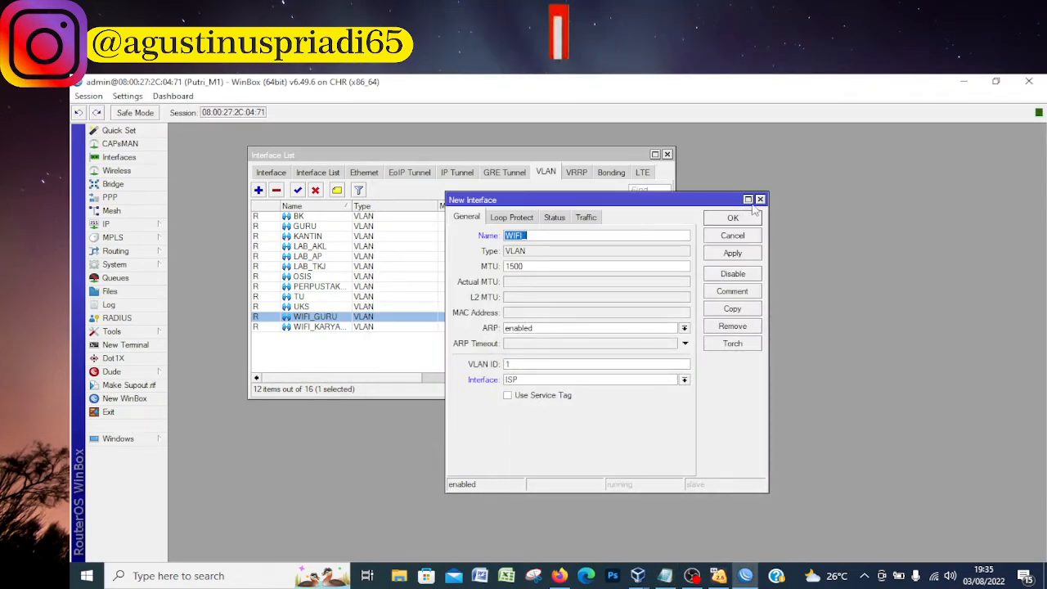
pyautogui.click(760, 200)
# Rename the WIFI_KARYAWAN VLAN interface to WIFI_KANTOR to match the project notes
pyautogui.doubleClick(343, 327)
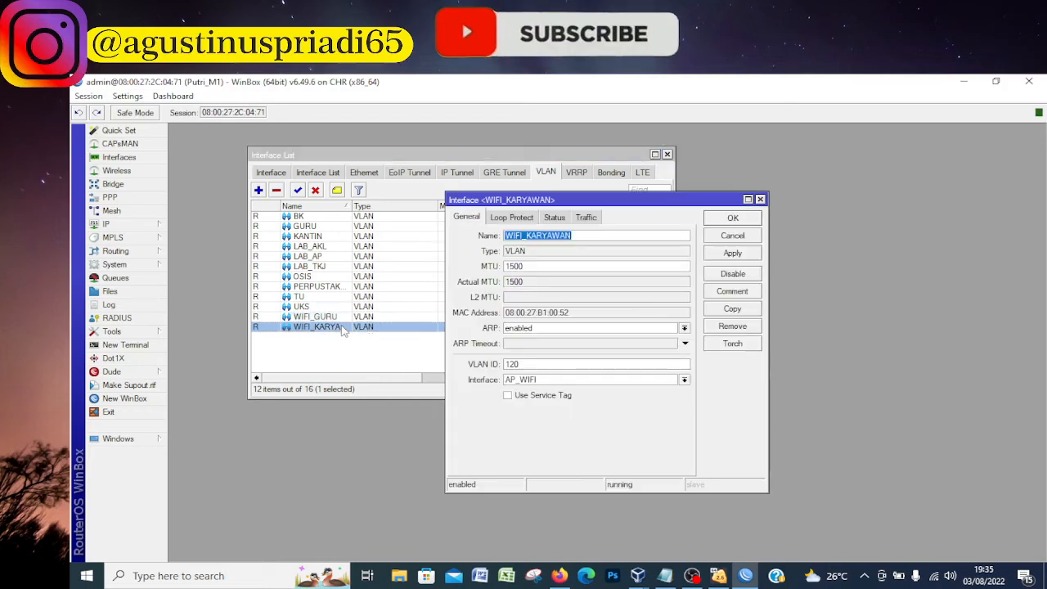
pyautogui.click(583, 235)
pyautogui.press('BackSpace')
pyautogui.press('BackSpace')
pyautogui.press('BackSpace')
pyautogui.press('BackSpace')
pyautogui.press('BackSpace')
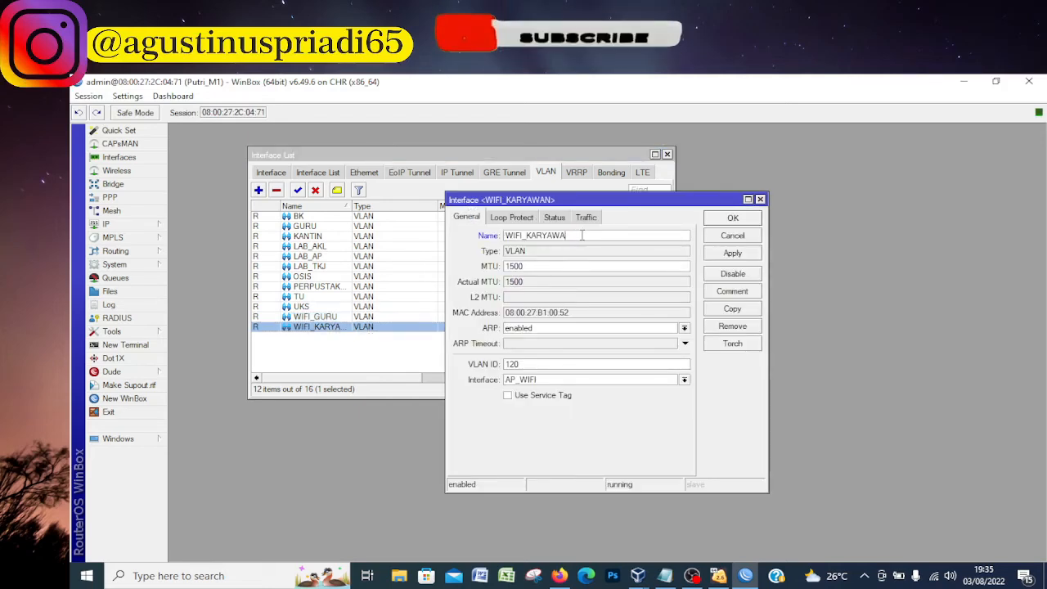
pyautogui.write('ANTO')
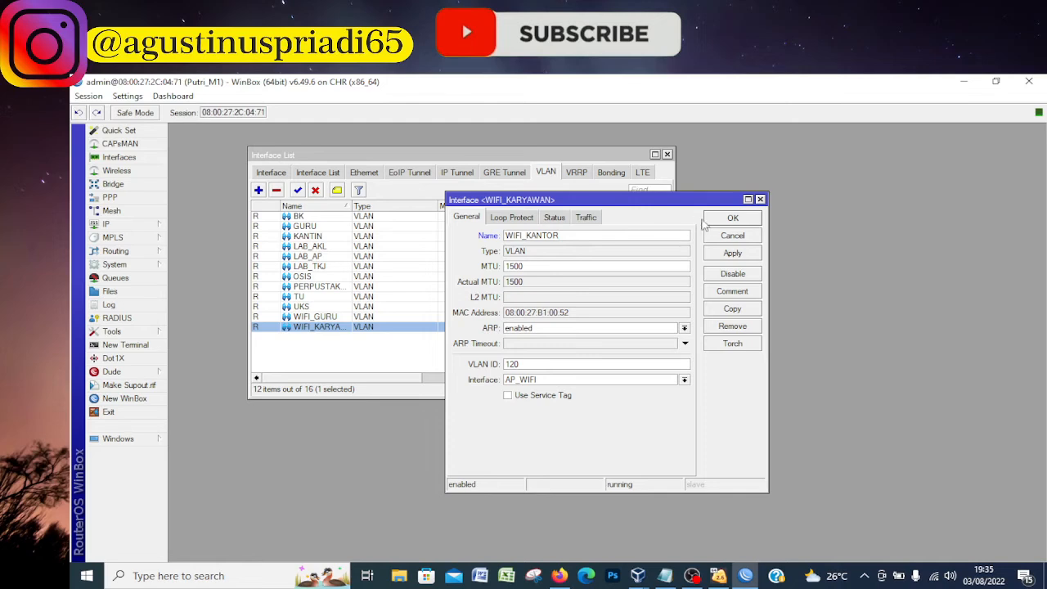
pyautogui.click(731, 219)
# Create a VLAN interface named WIFI_KARYAWAN with VLAN ID 130 on the AP_WIFI interface
pyautogui.click(257, 191)
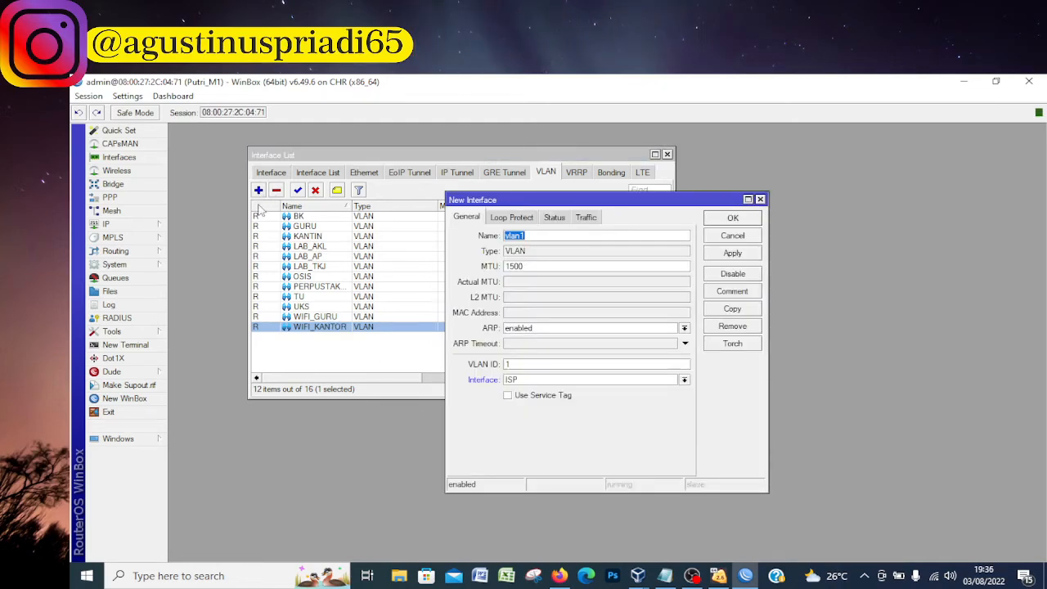
pyautogui.write('WIFI')
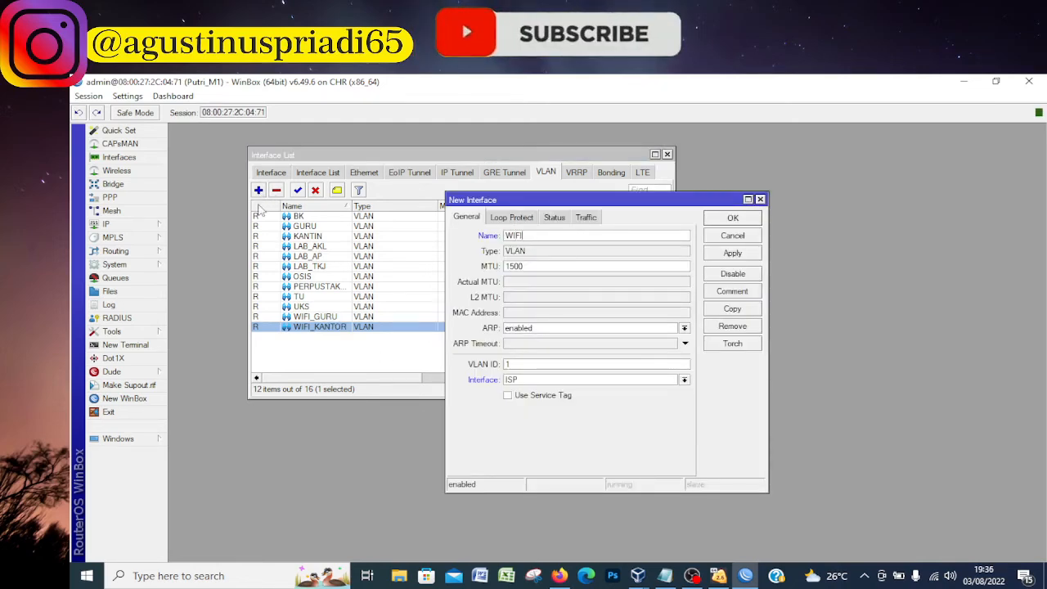
pyautogui.write('_KARYAWAN')
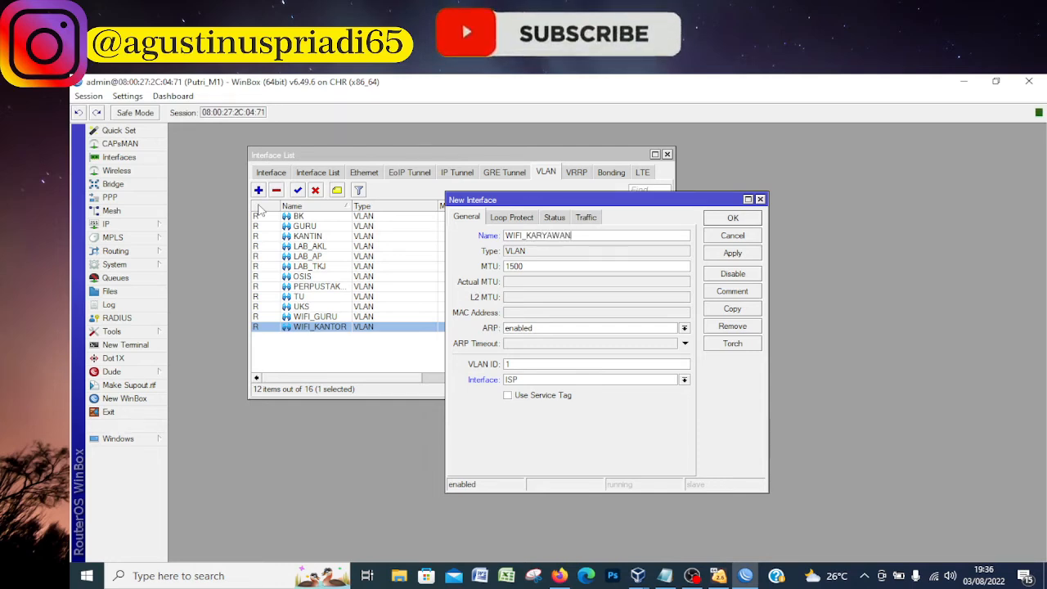
pyautogui.doubleClick(521, 365)
pyautogui.write('130')
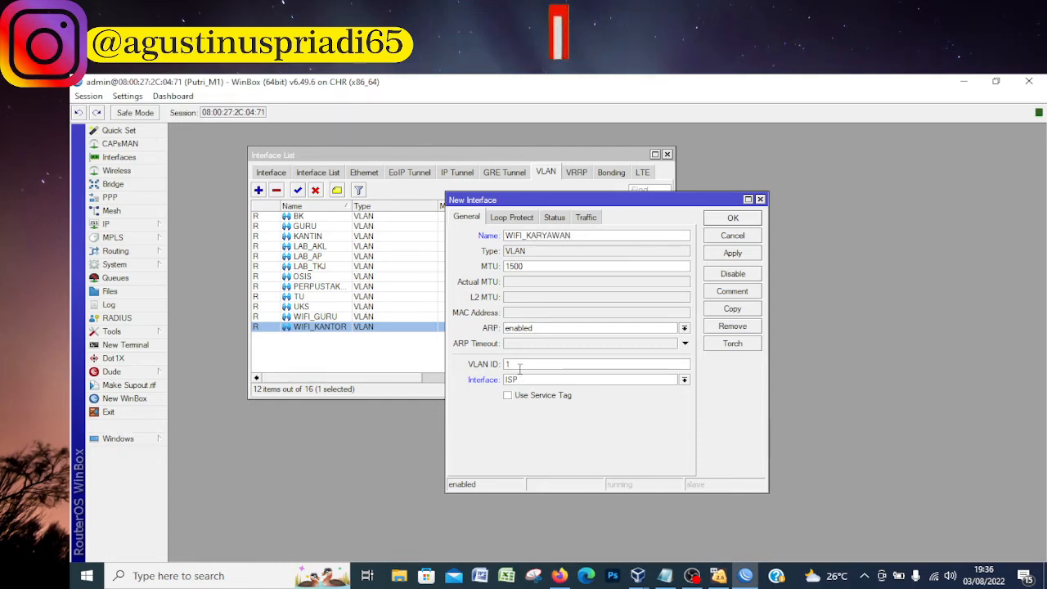
pyautogui.click(536, 381)
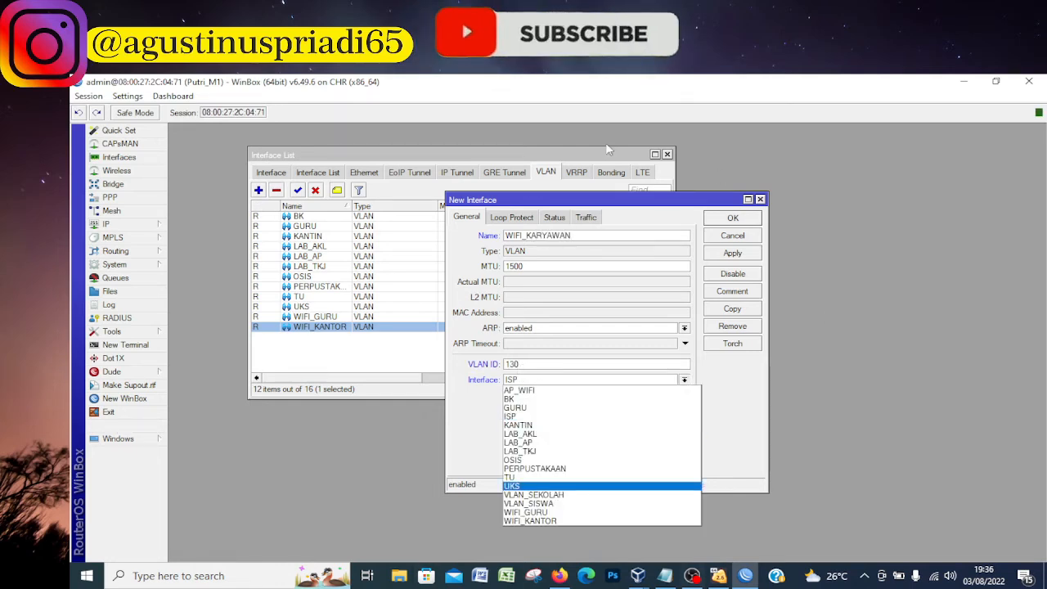
pyautogui.click(531, 390)
pyautogui.click(733, 218)
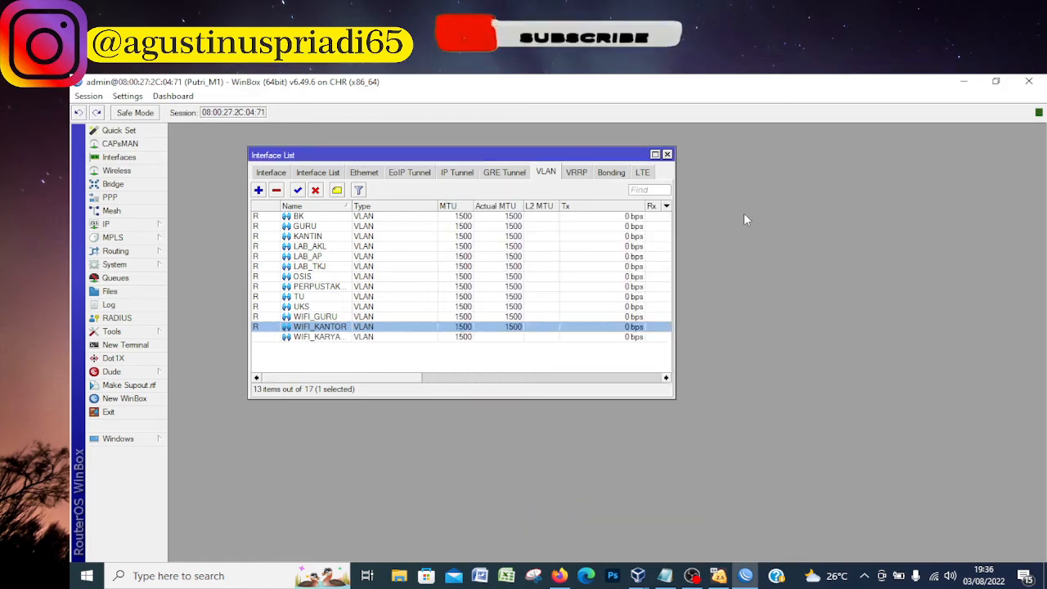
# Create a VLAN interface named WIFI_SISWA with VLAN ID 140 on AP_WIFI, checking the ID against the project notes
pyautogui.click(258, 190)
pyautogui.write('WI')
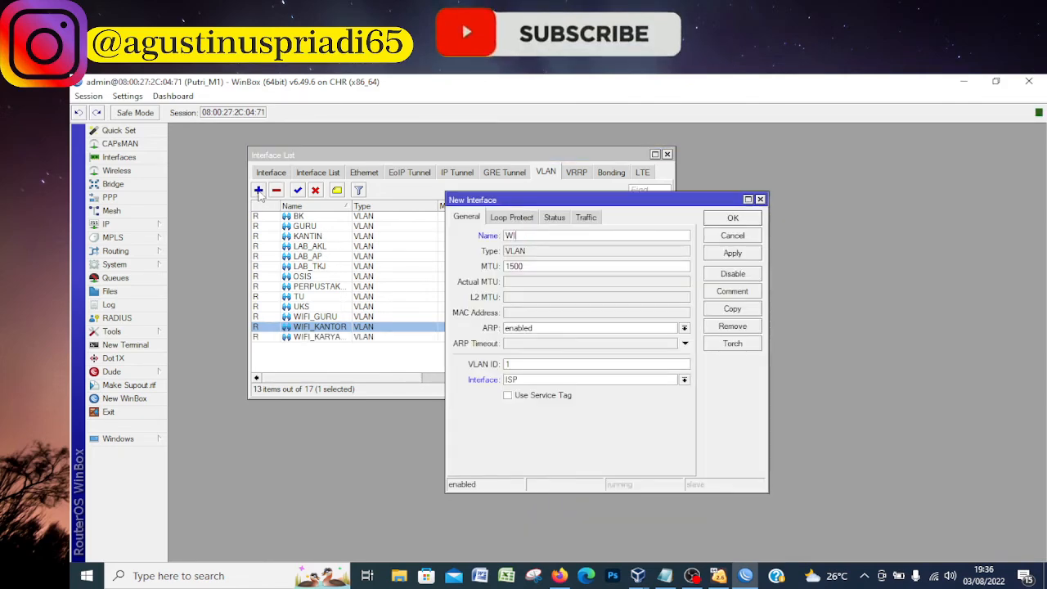
pyautogui.write('FI_SISWA')
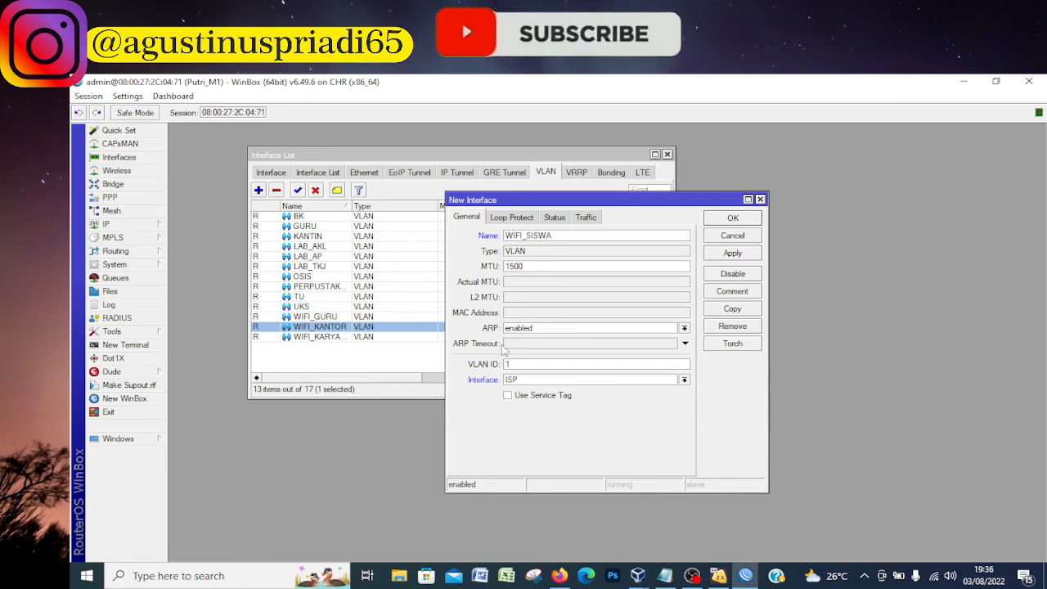
pyautogui.write('4')
pyautogui.click(670, 577)
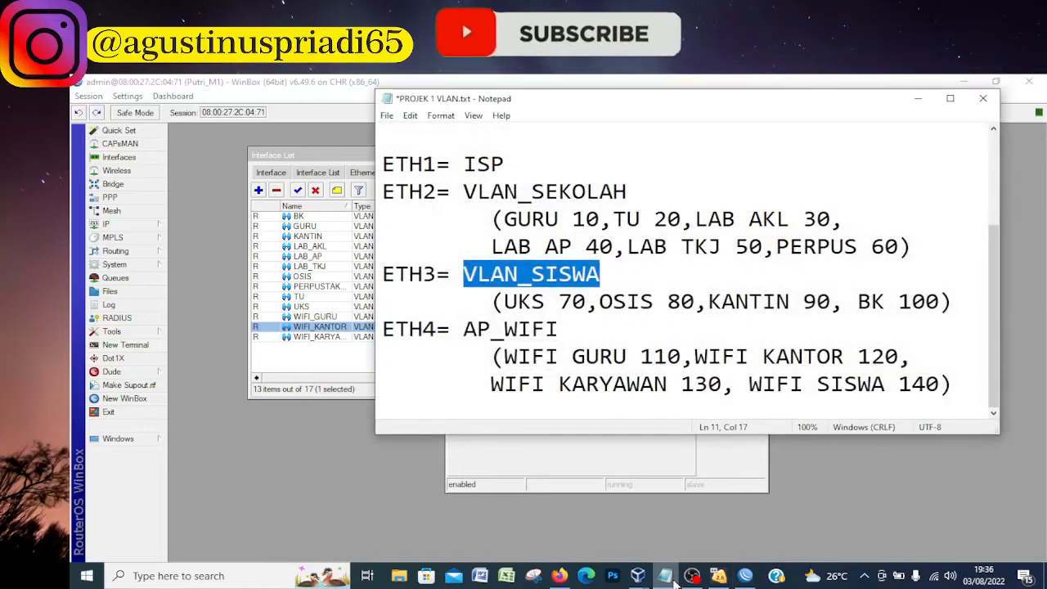
pyautogui.click(669, 577)
pyautogui.click(558, 381)
pyautogui.click(528, 391)
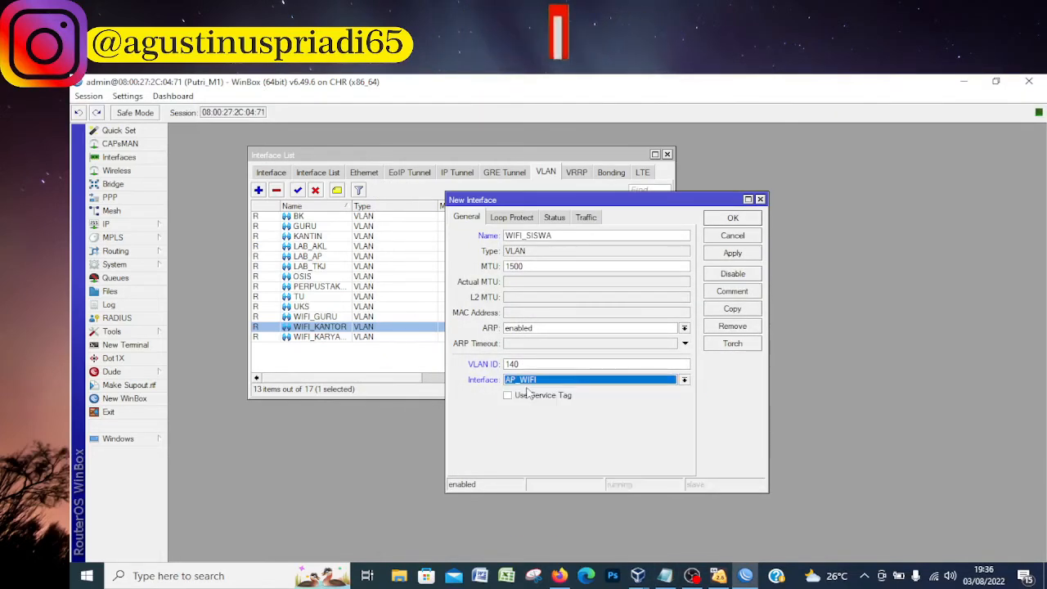
pyautogui.click(744, 217)
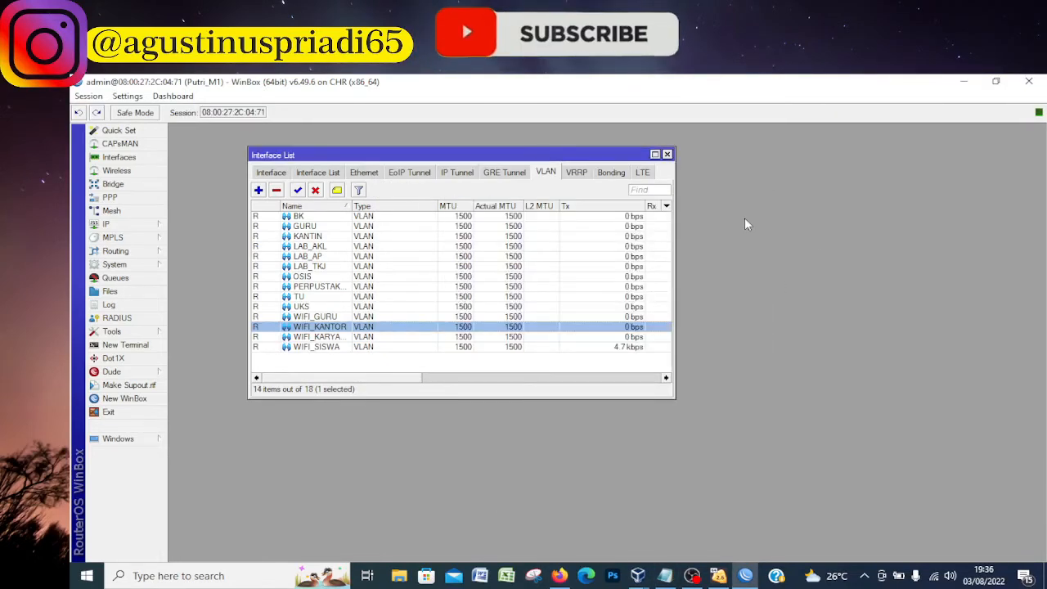
# Review the VLAN IDs and parent interfaces, including how the VLANs are grouped under their Ethernet ports in the full interface list
pyautogui.moveTo(413, 378); pyautogui.dragTo(663, 380)
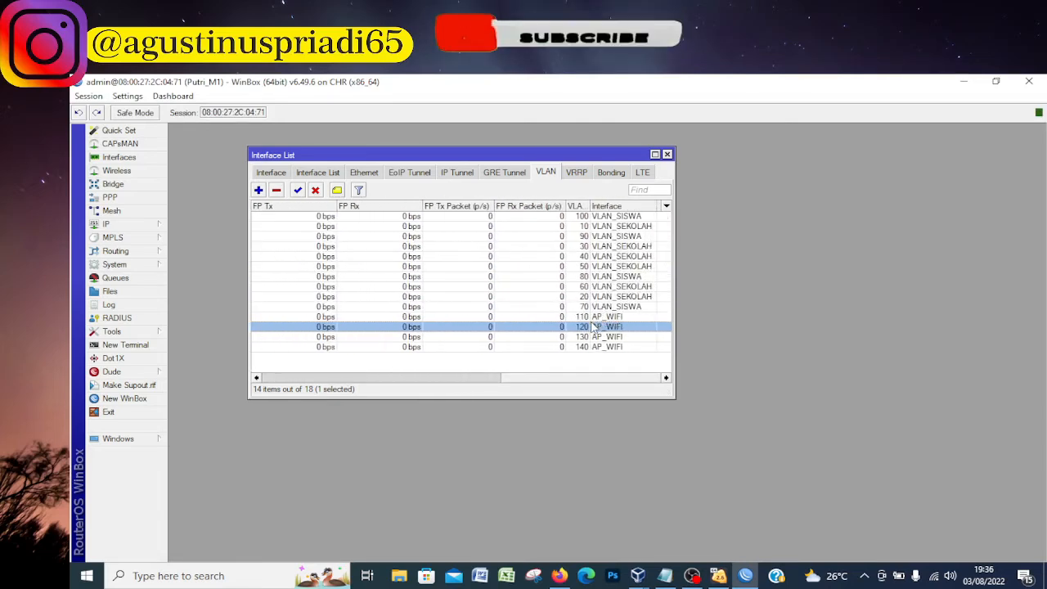
pyautogui.click(271, 172)
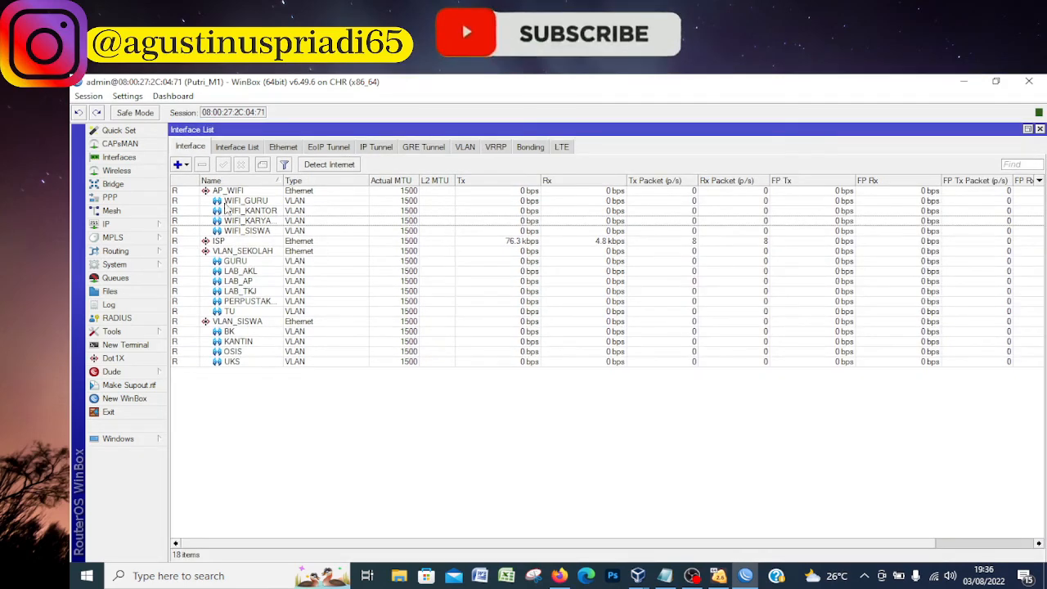
pyautogui.click(229, 241)
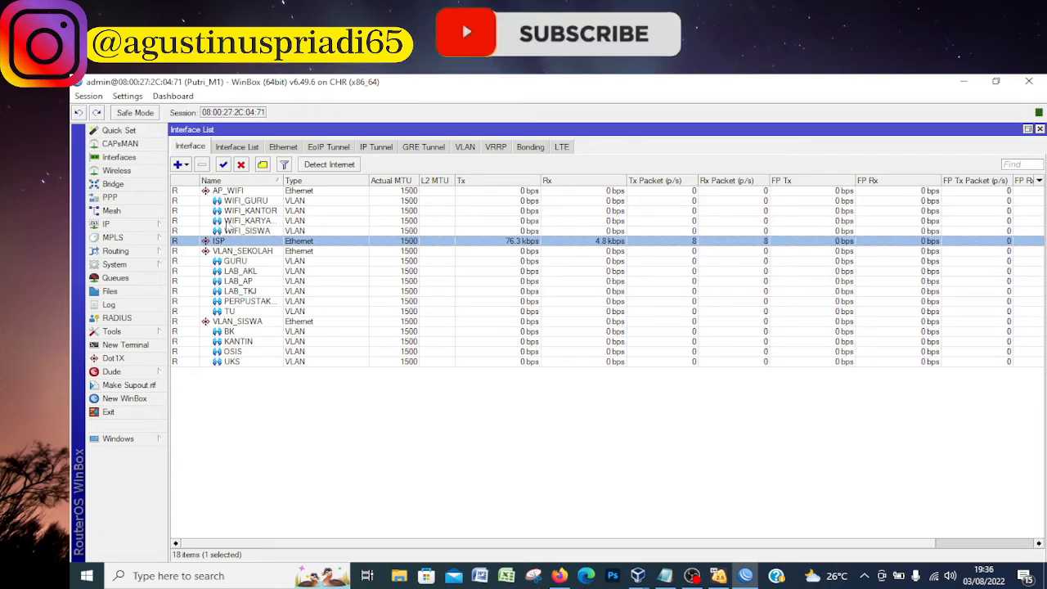
# Check which VLANs sit under the VLAN_SEKOLAH, AP_WIFI and VLAN_SISWA Ethernet interfaces in the interface list
pyautogui.click(233, 251)
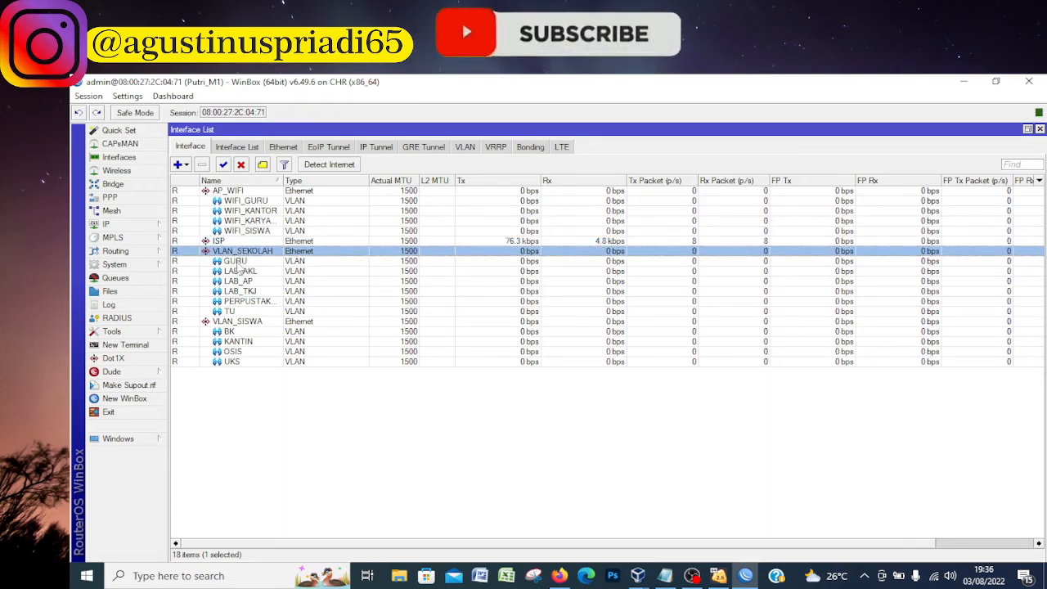
pyautogui.click(237, 312)
pyautogui.click(239, 193)
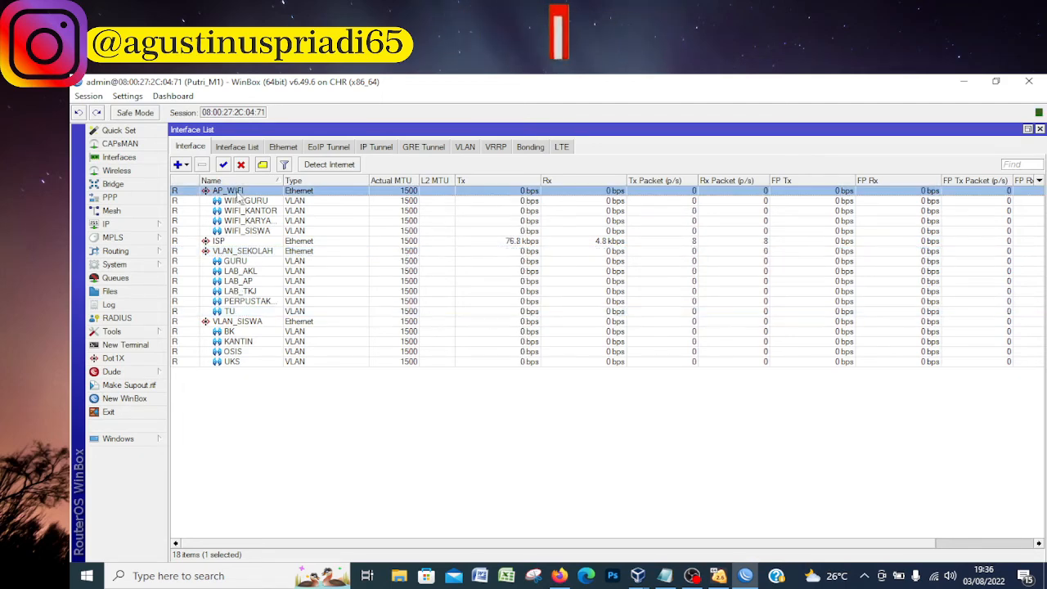
pyautogui.click(245, 232)
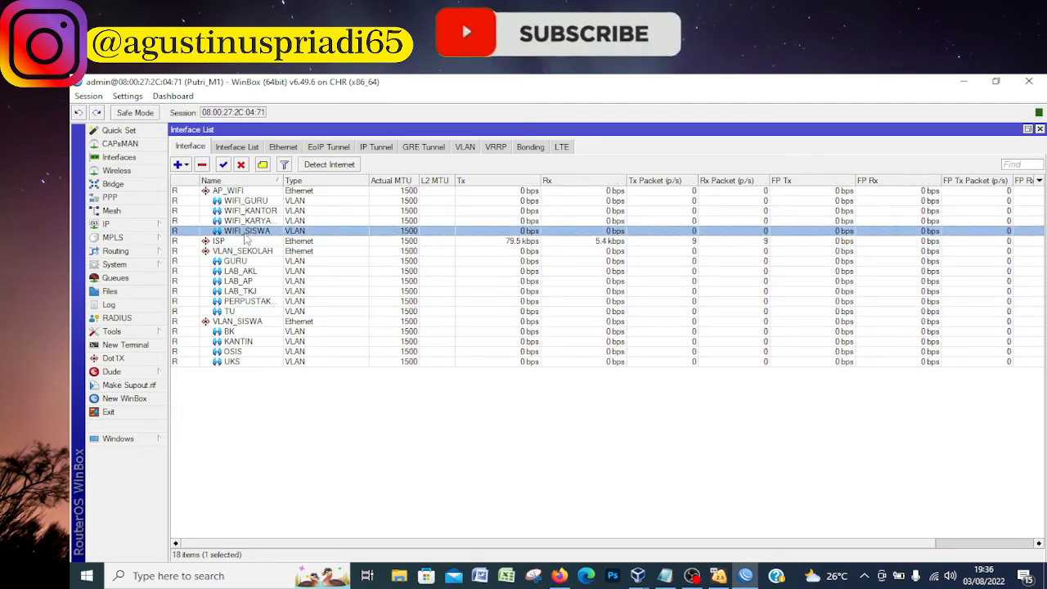
pyautogui.click(240, 321)
pyautogui.click(238, 362)
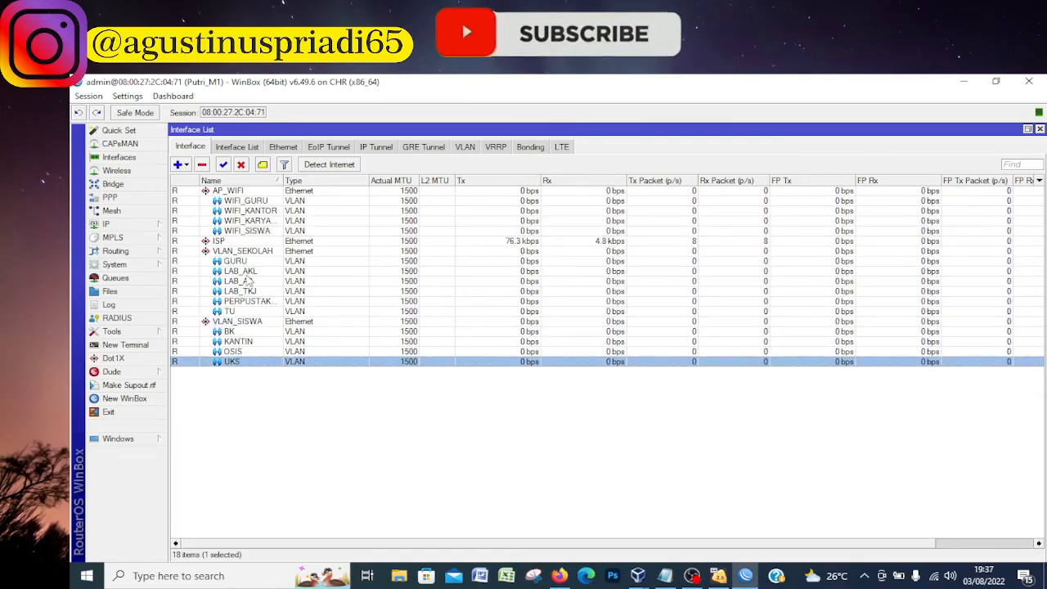
# Widen the Name column of the interface list to fit the full VLAN names and check the AP_WIFI entries
pyautogui.click(246, 202)
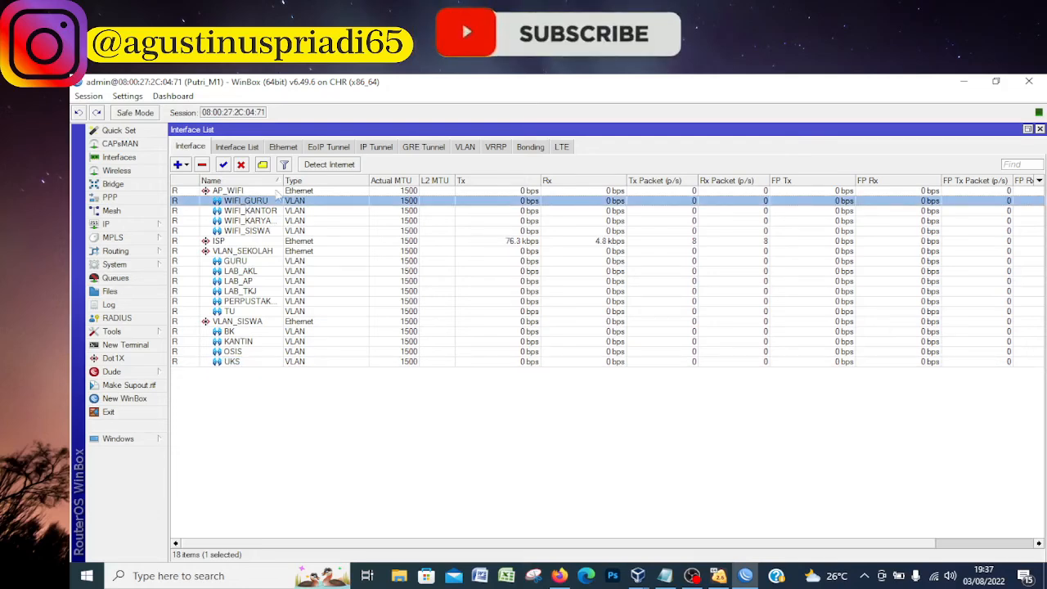
pyautogui.moveTo(282, 182); pyautogui.dragTo(295, 183)
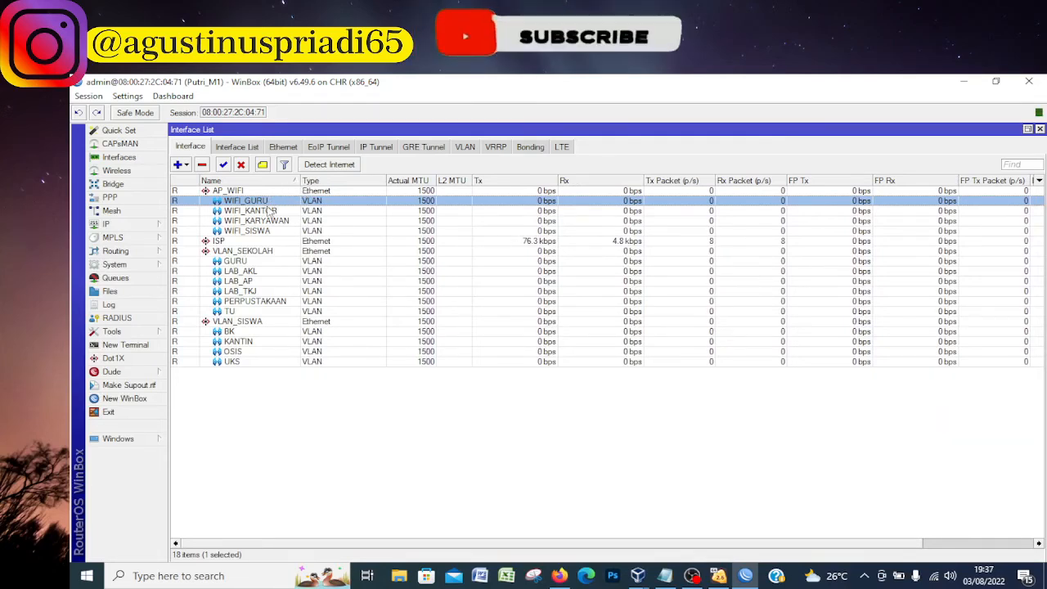
pyautogui.click(276, 211)
pyautogui.click(277, 201)
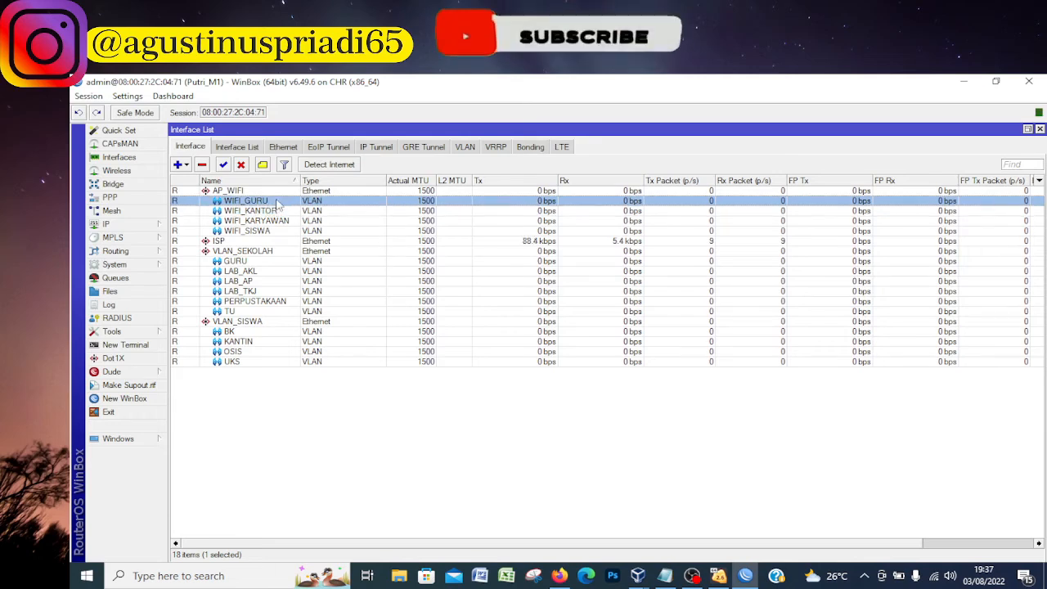